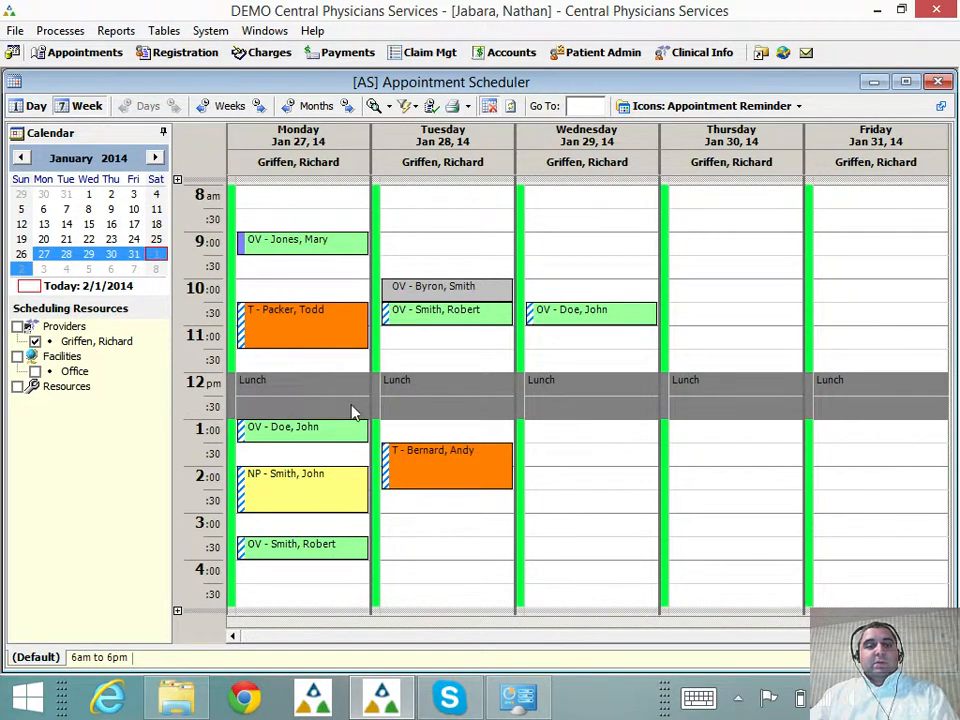
Step: Filter the default week schedule to show only appointments without charges
click(410, 110)
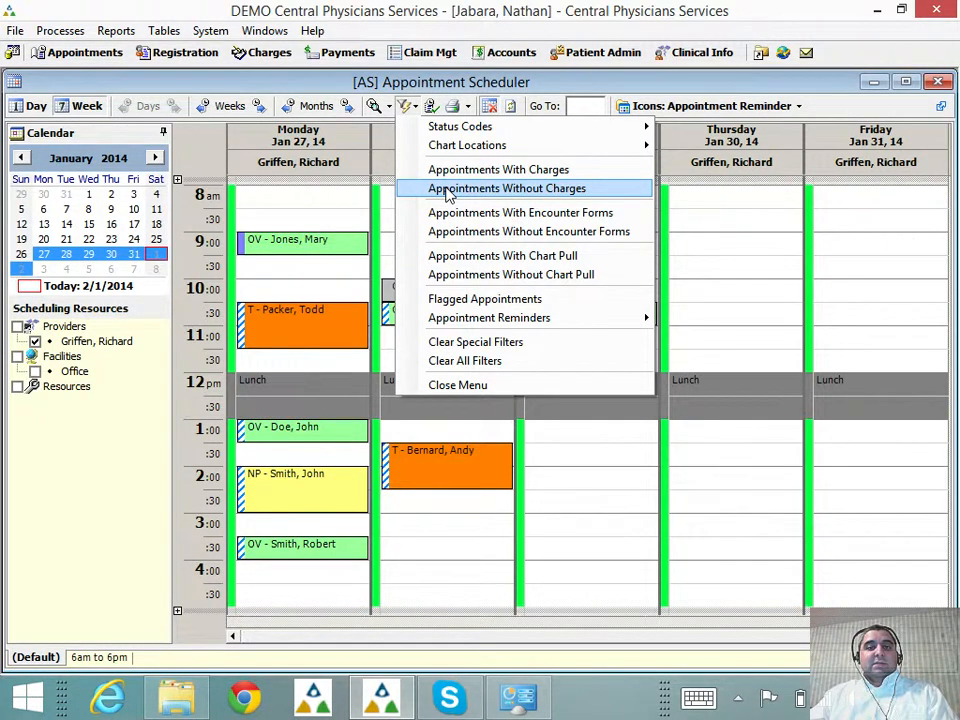
click(449, 189)
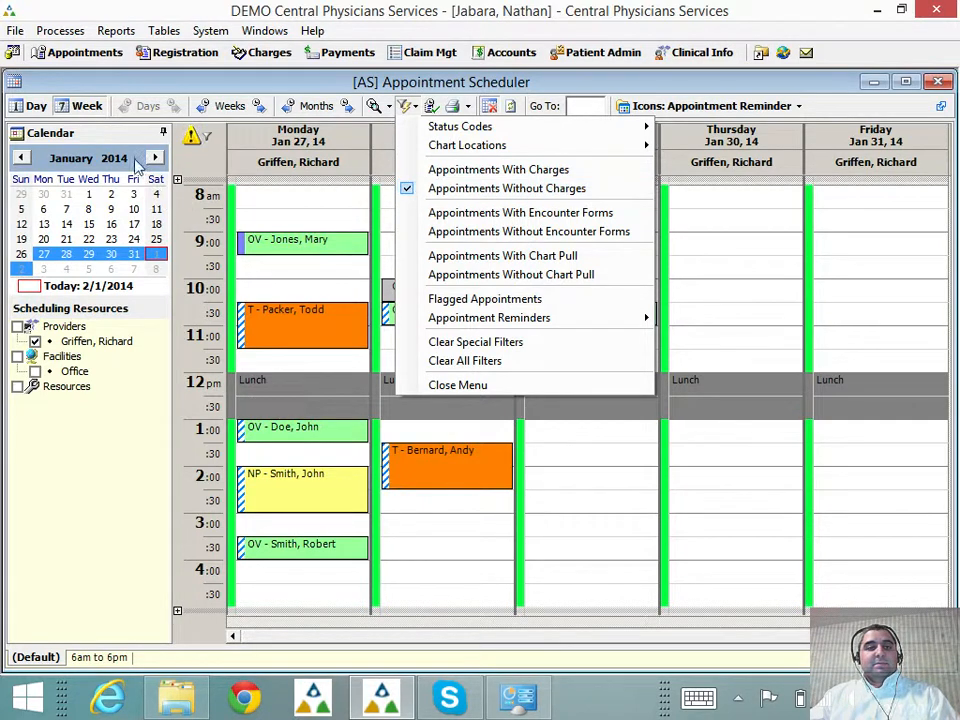
click(224, 160)
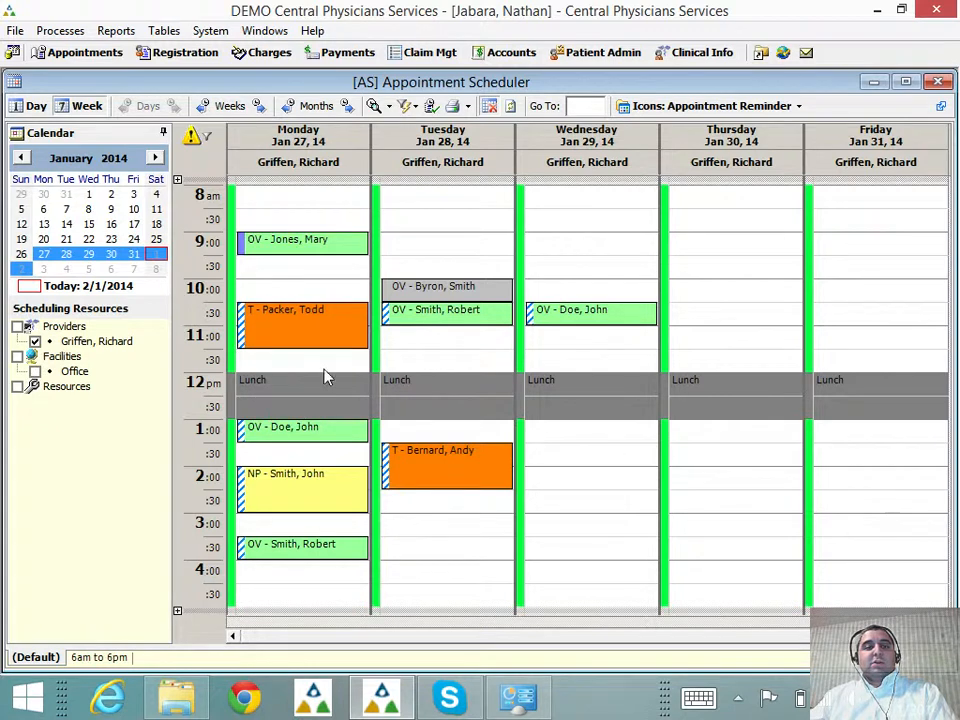
Step: Create a charge from Monday's 9:00 AM appointment and add diagnosis code 786.2 Cough
right_click(299, 252)
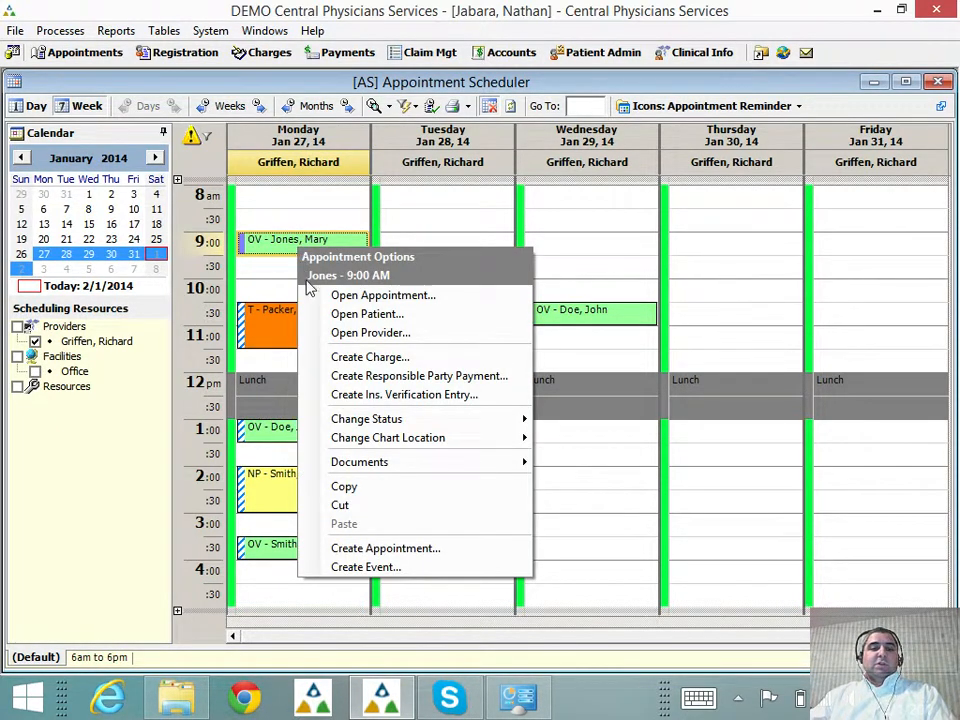
click(381, 360)
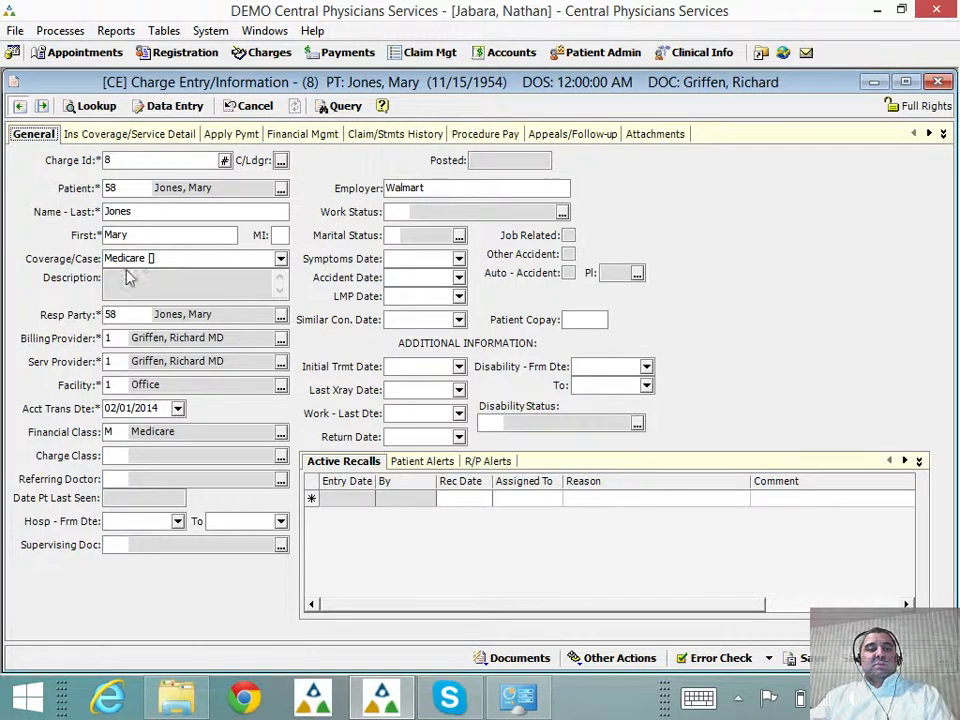
click(134, 133)
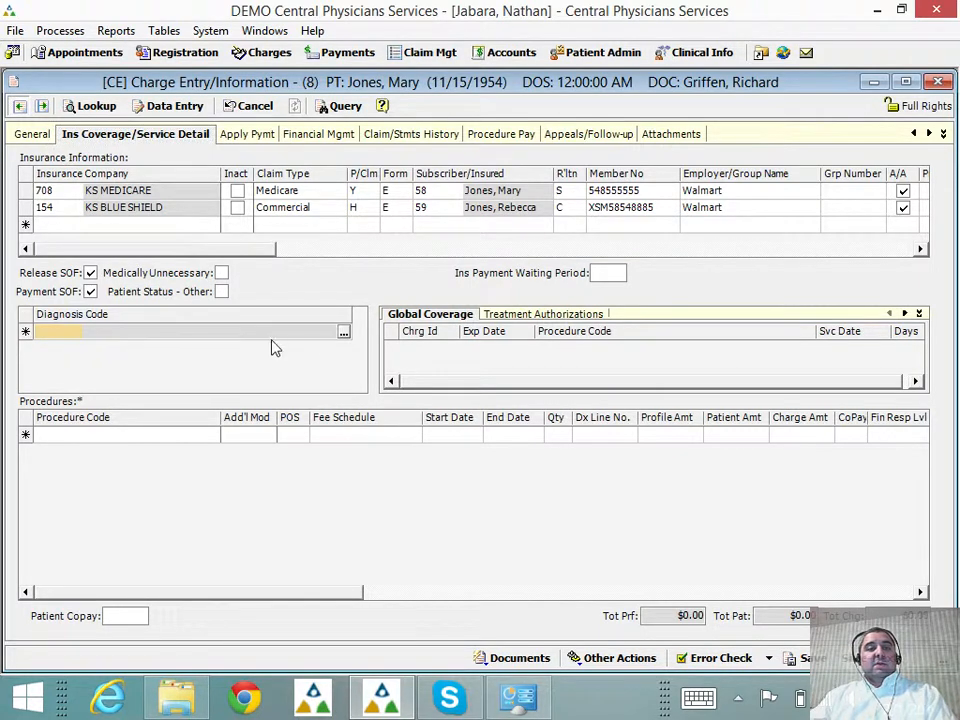
click(341, 333)
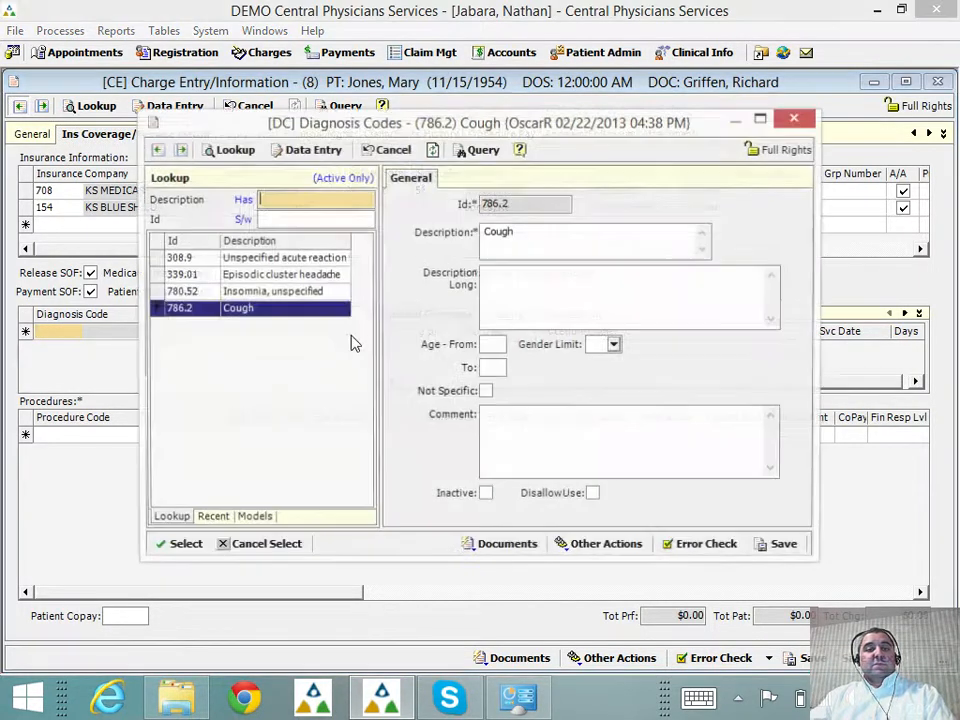
double_click(230, 318)
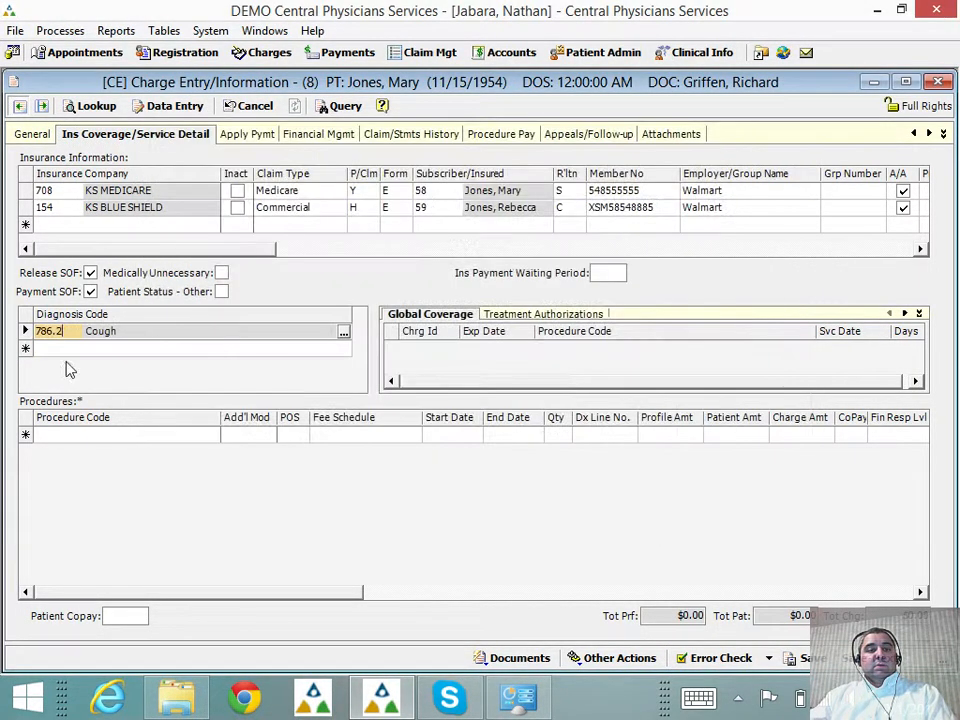
Step: Add procedure code 99213 to the charge's procedures
click(118, 434)
click(213, 434)
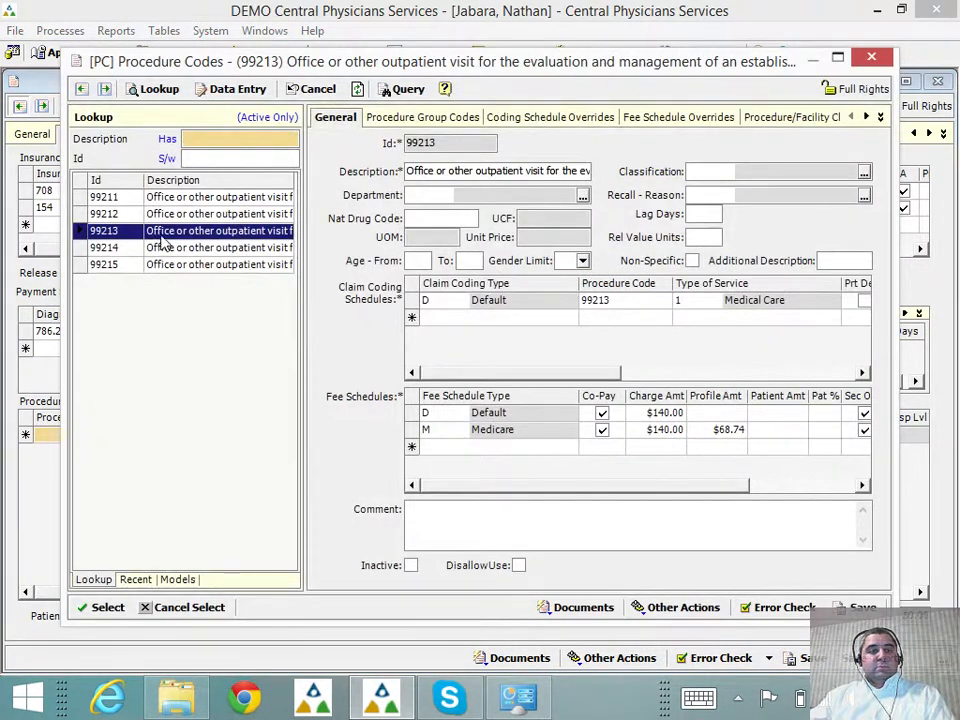
double_click(154, 231)
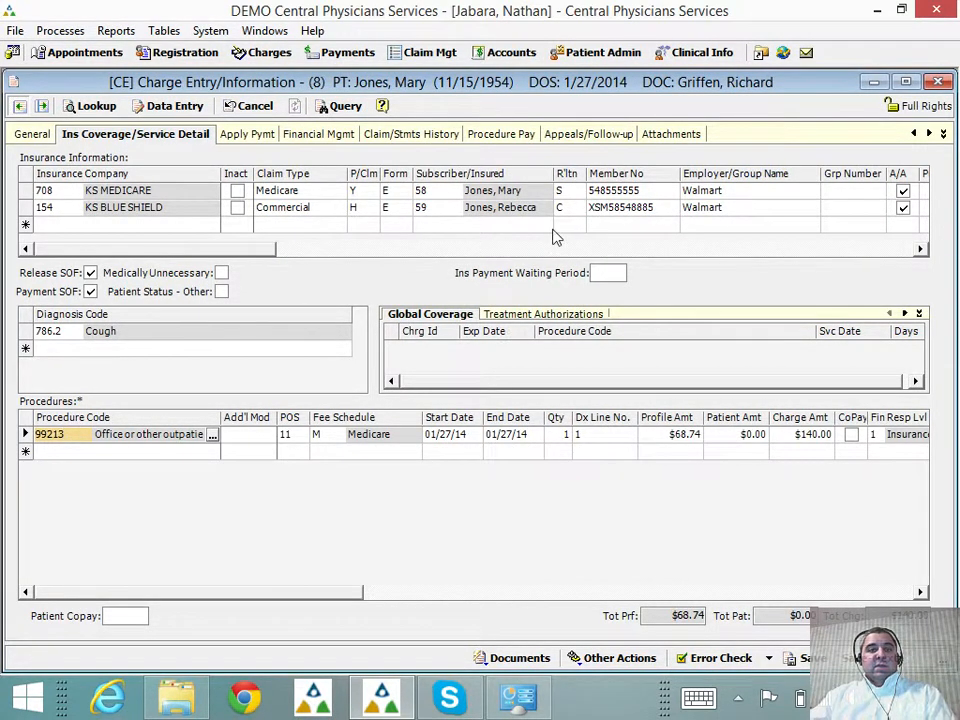
Step: Add an appeals/follow-up entry with the reason "Demo Charge Entry", save the charge and return to the scheduler
click(585, 133)
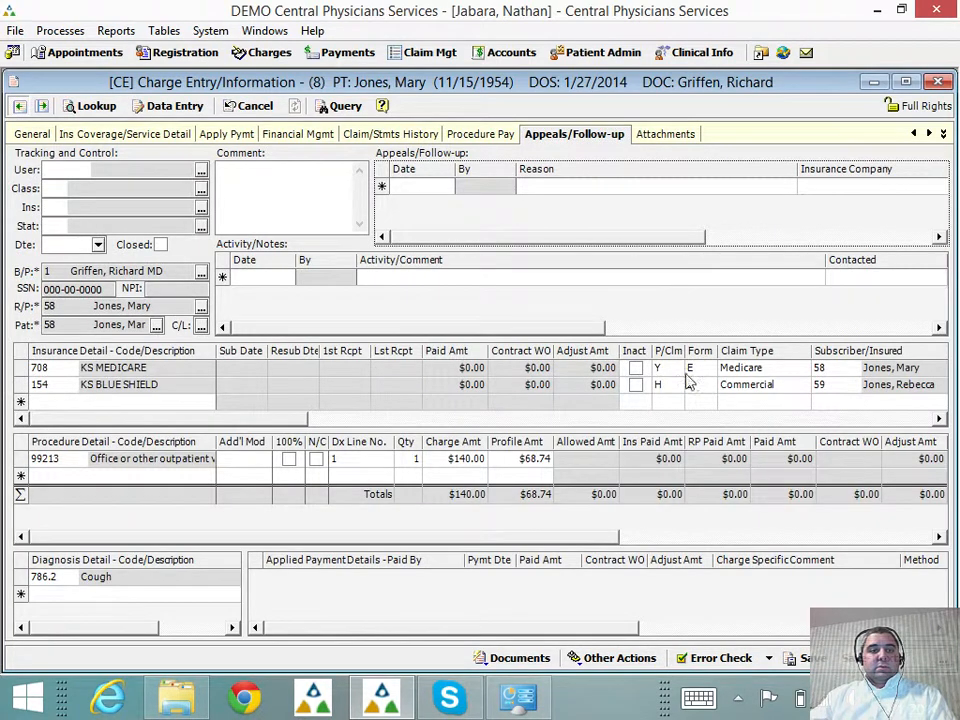
click(572, 186)
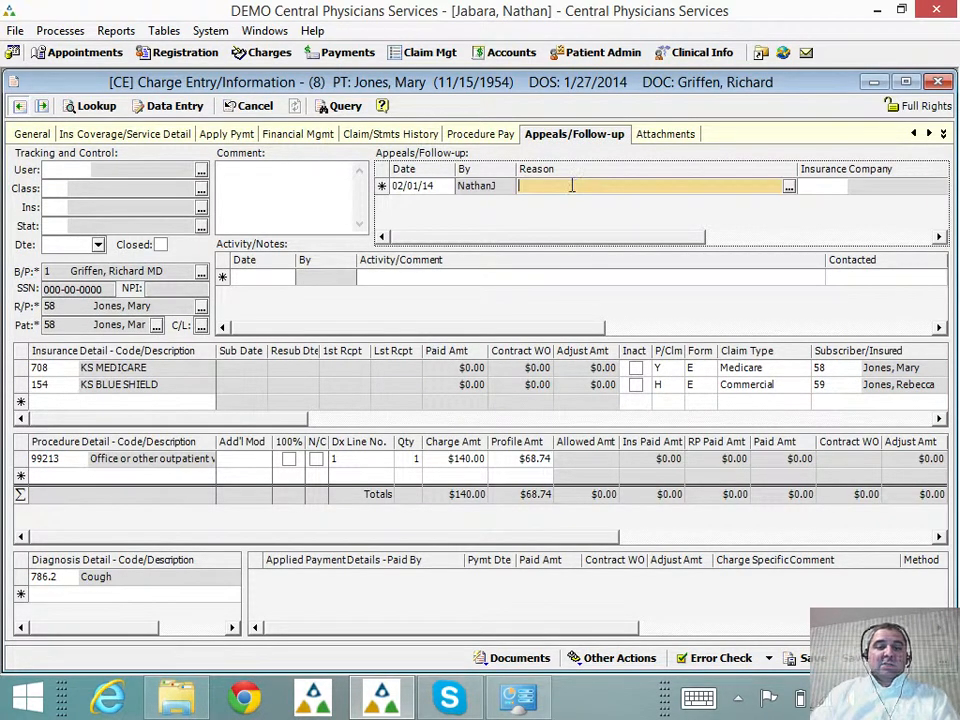
text(Demo Charge Entry)
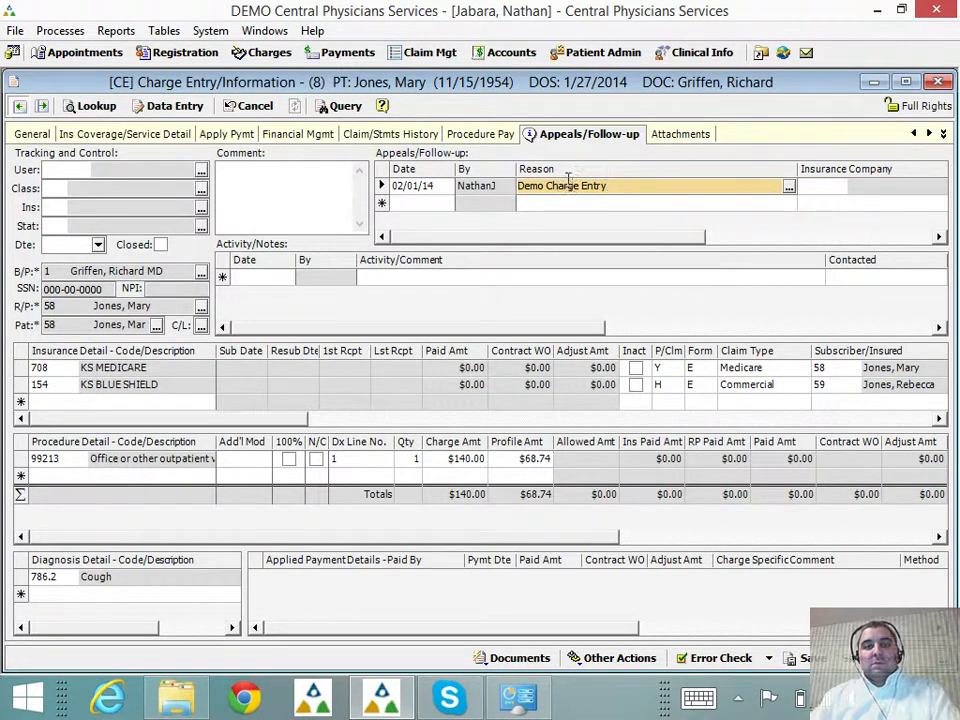
click(815, 658)
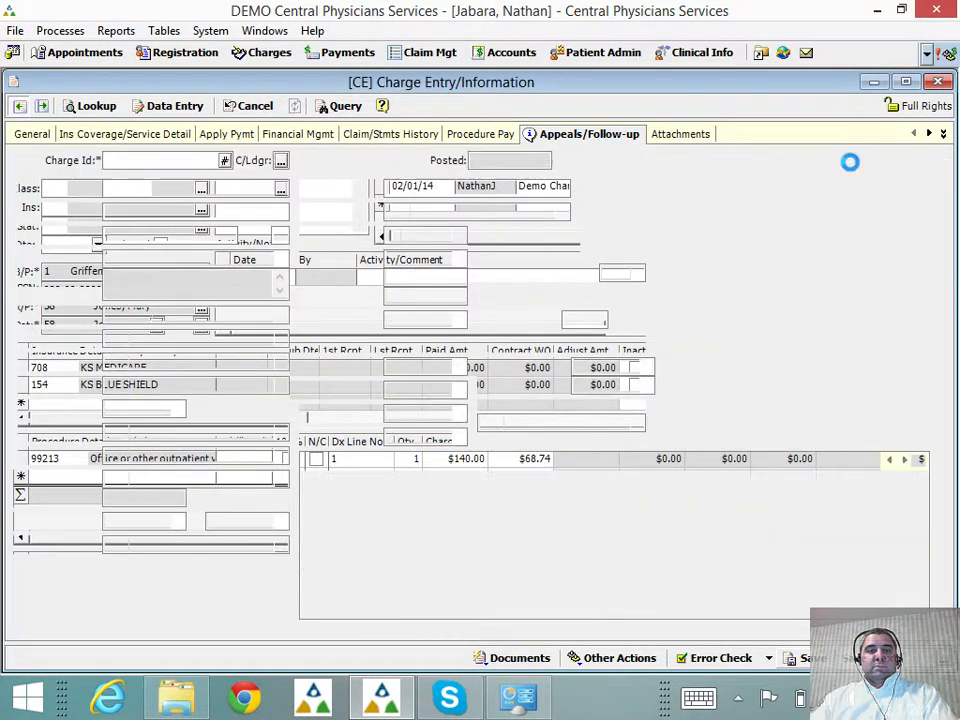
click(944, 87)
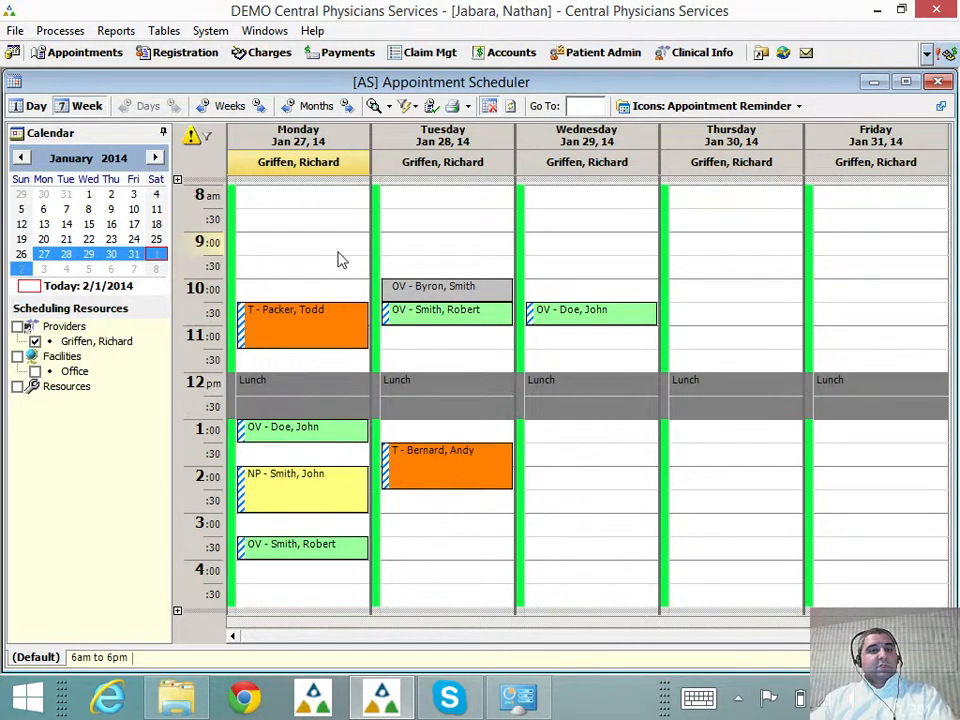
Step: Switch to the 6am to 6pm schedule and add a new schedule tab
click(95, 657)
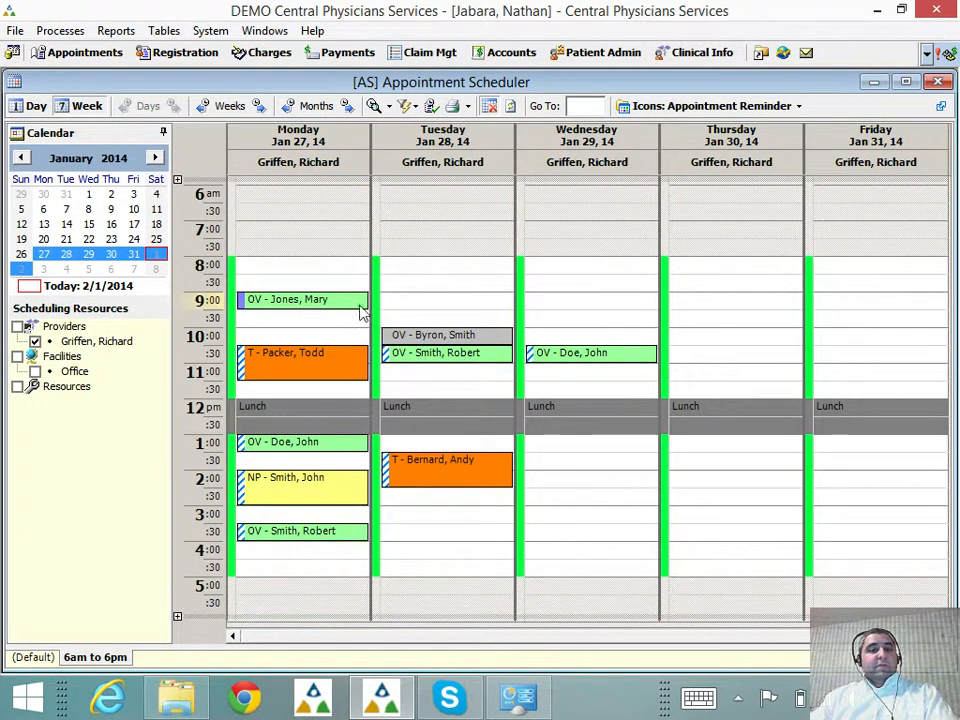
right_click(94, 658)
click(142, 628)
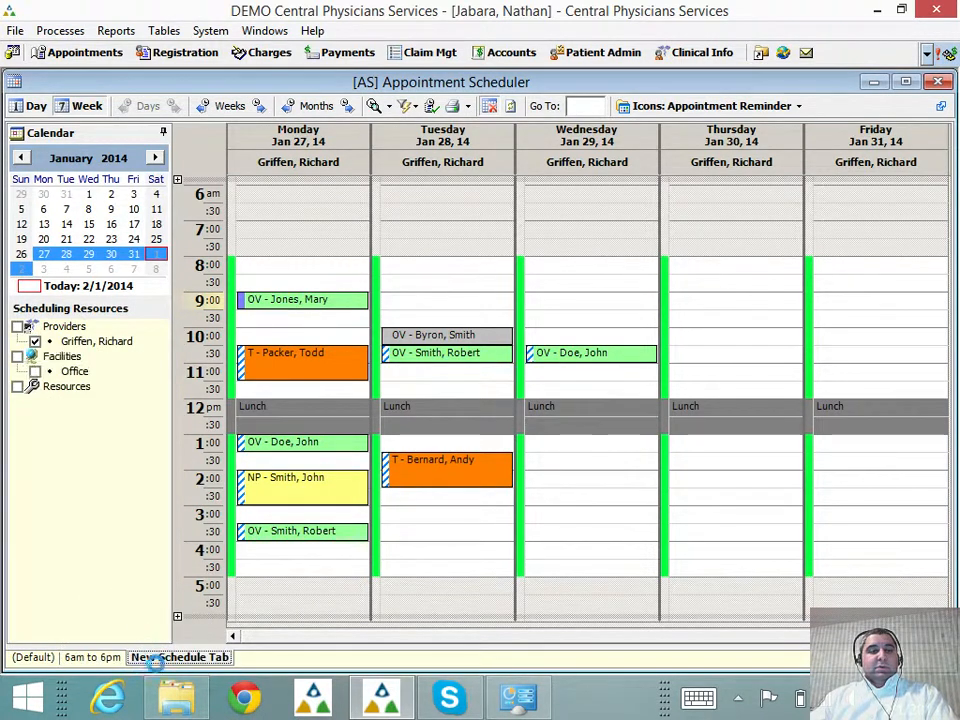
Step: Rename the new schedule tab as "No Charge"
mouse_move(192, 697)
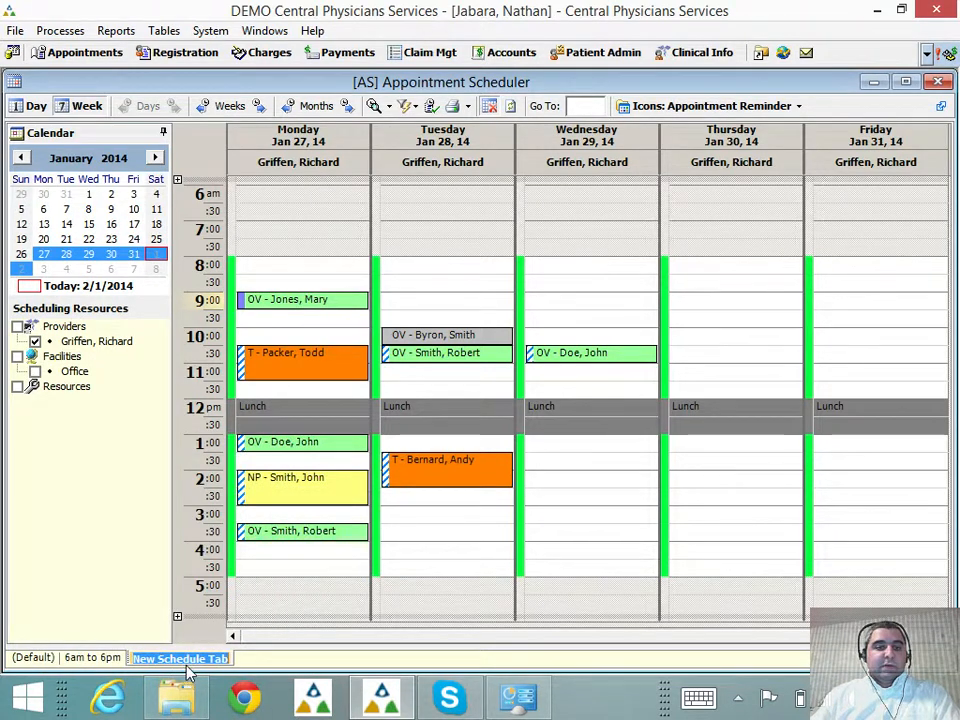
click(190, 660)
key(BackSpace)
key(BackSpace)
key(BackSpace)
key(BackSpace)
key(BackSpace)
key(BackSpace)
key(BackSpace)
key(BackSpace)
key(BackSpace)
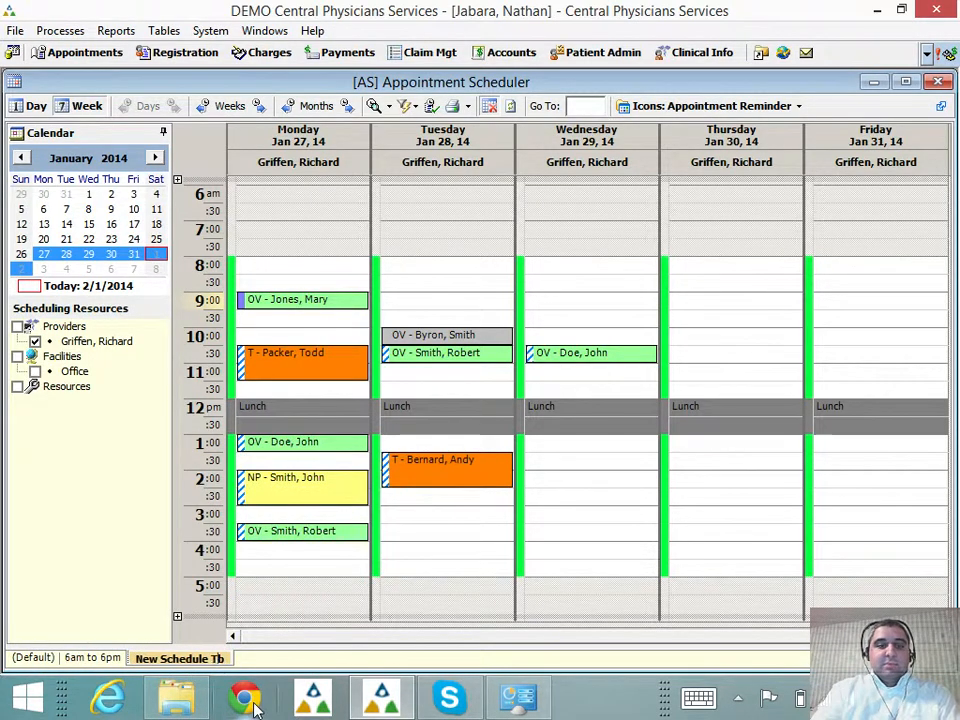
key(BackSpace)
key(BackSpace)
key(BackSpace)
key(BackSpace)
key(BackSpace)
key(BackSpace)
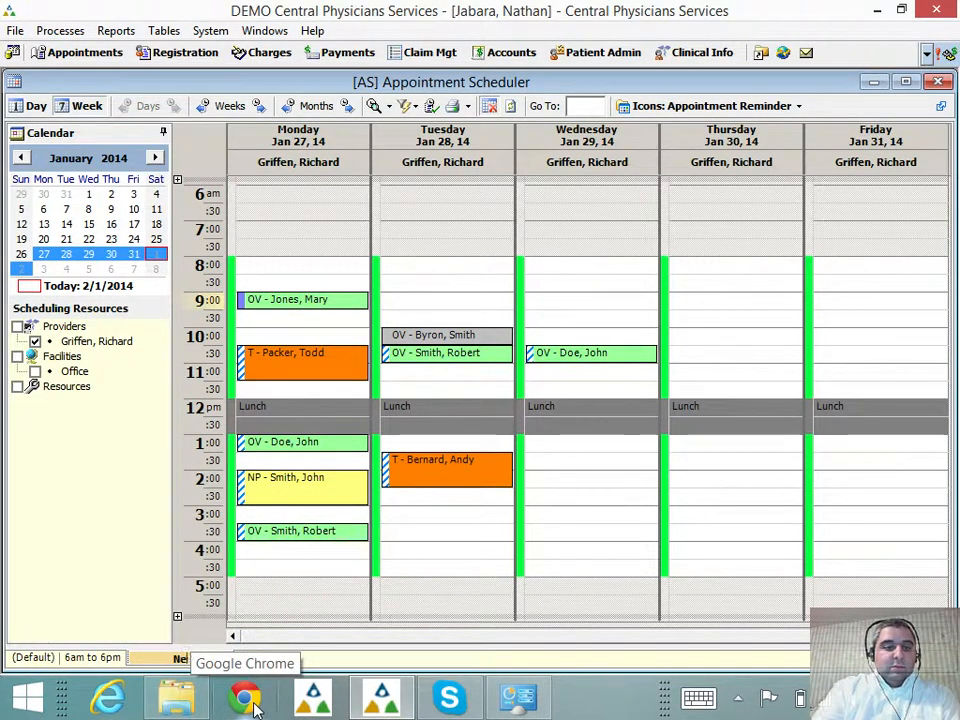
text(Miss)
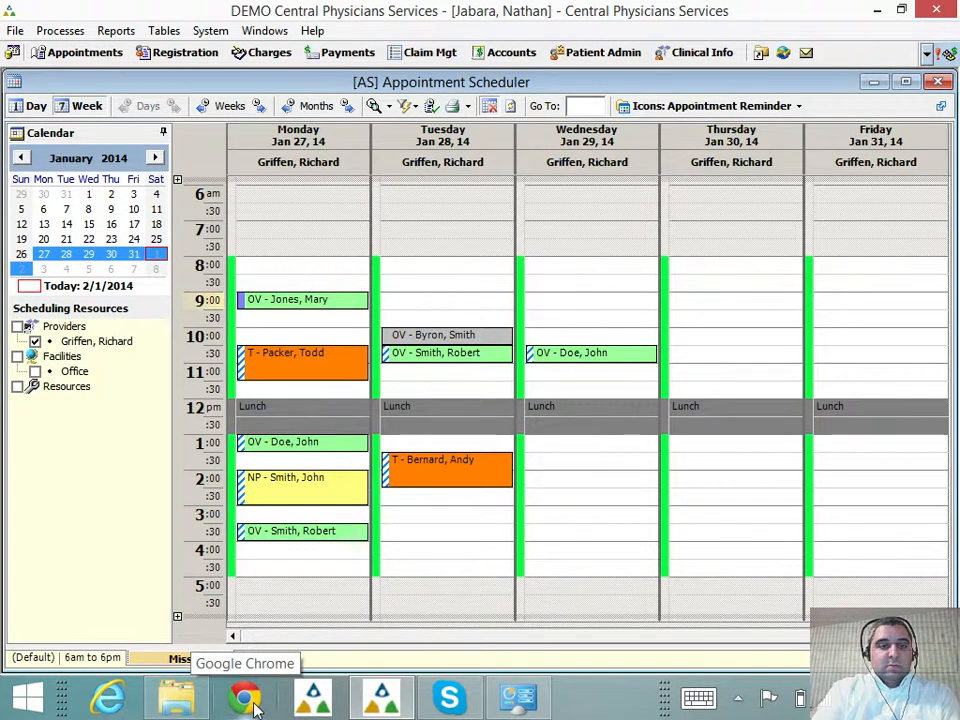
text( Charge)
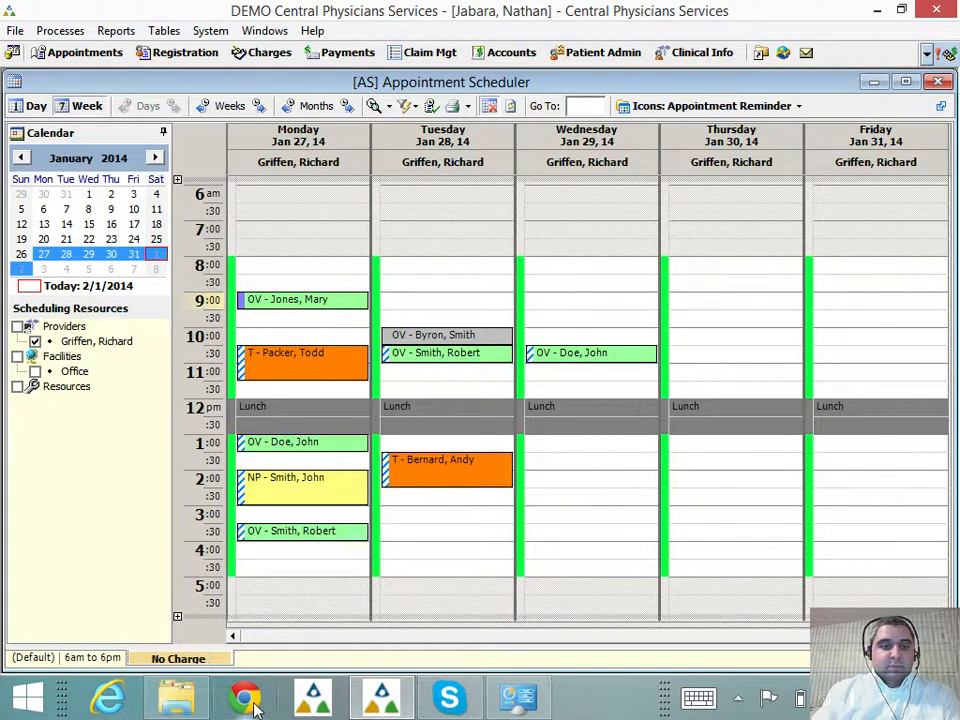
click(146, 461)
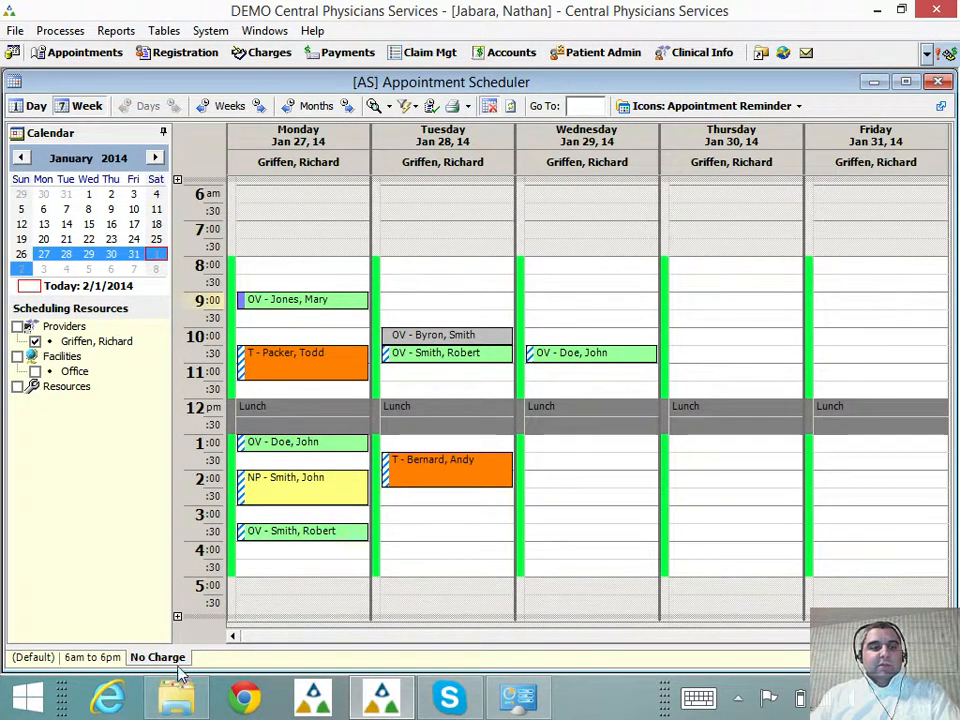
Step: Filter the No Charge schedule to show only appointments without charges
click(413, 105)
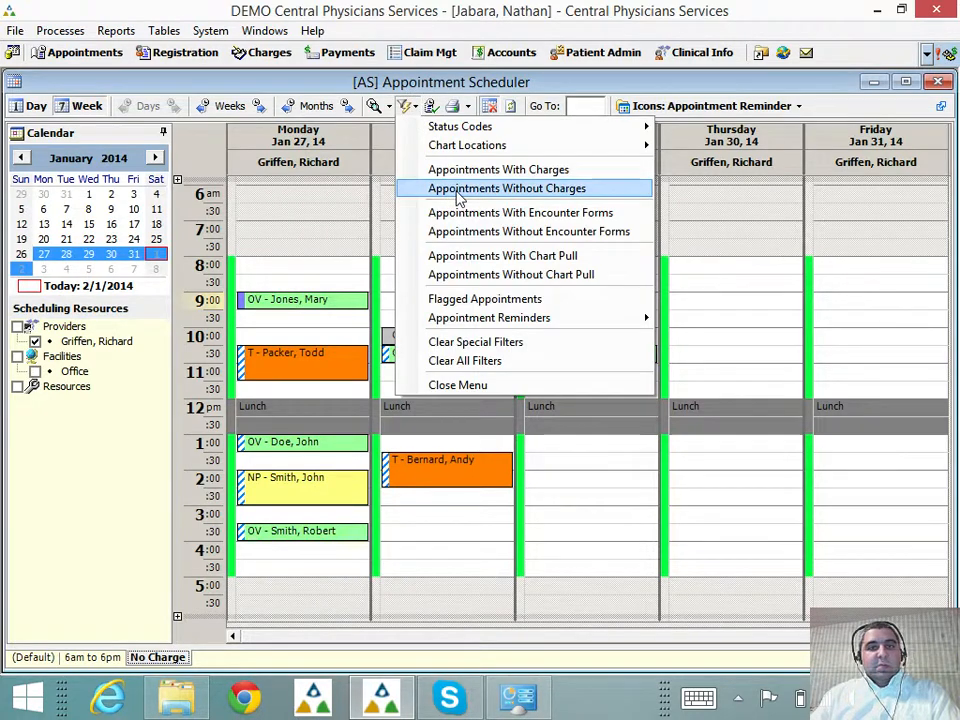
click(457, 195)
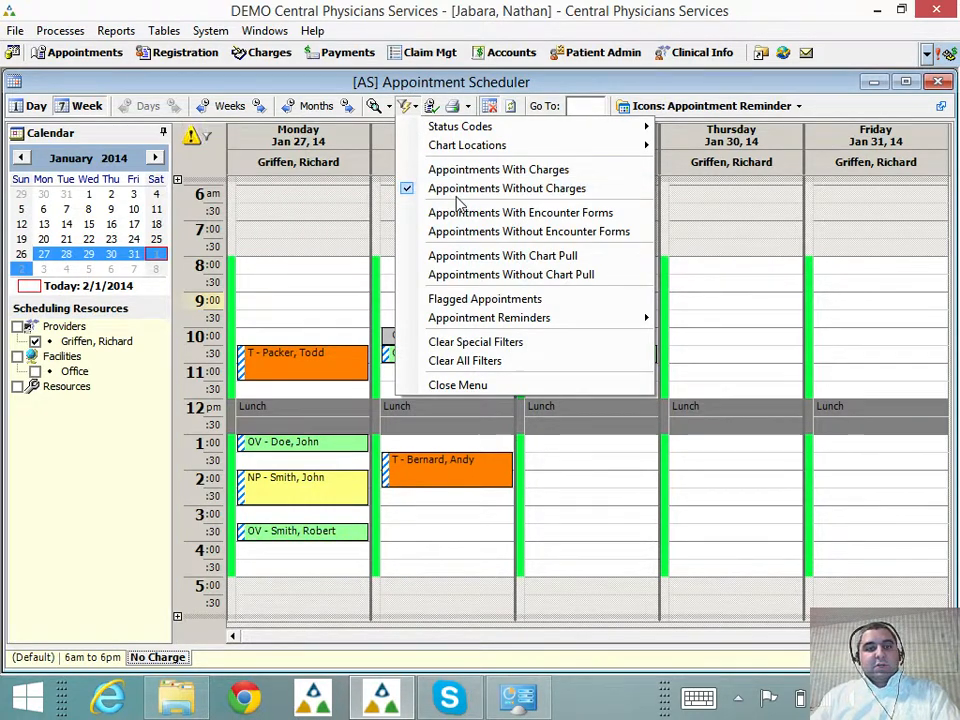
click(80, 668)
Step: Clear all filters on the (Default) schedule and return to the No Charge schedule
click(33, 657)
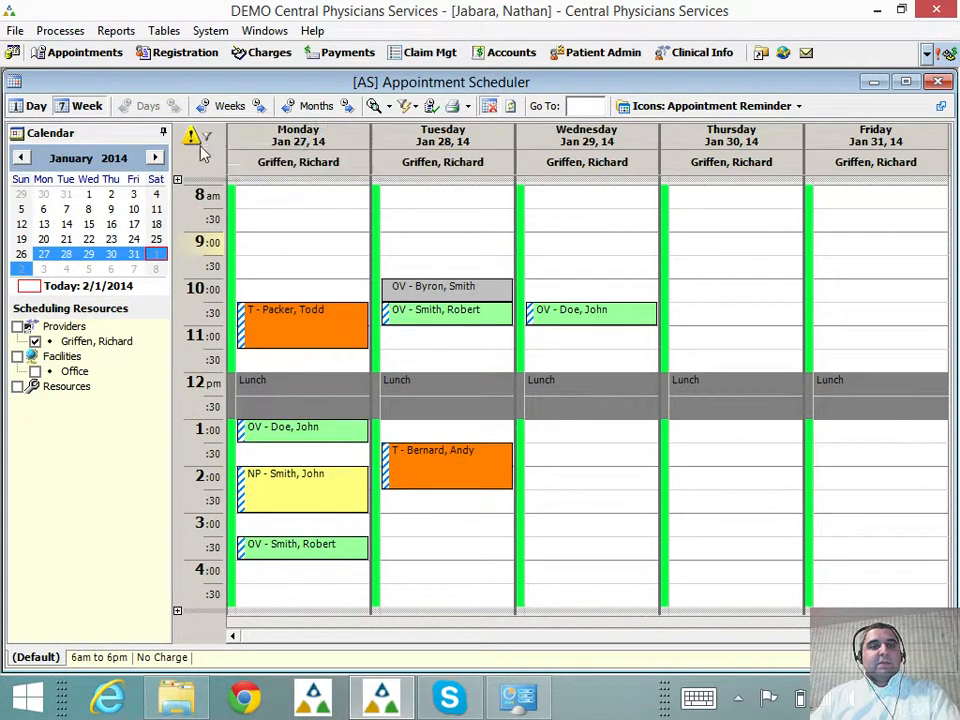
mouse_move(195, 138)
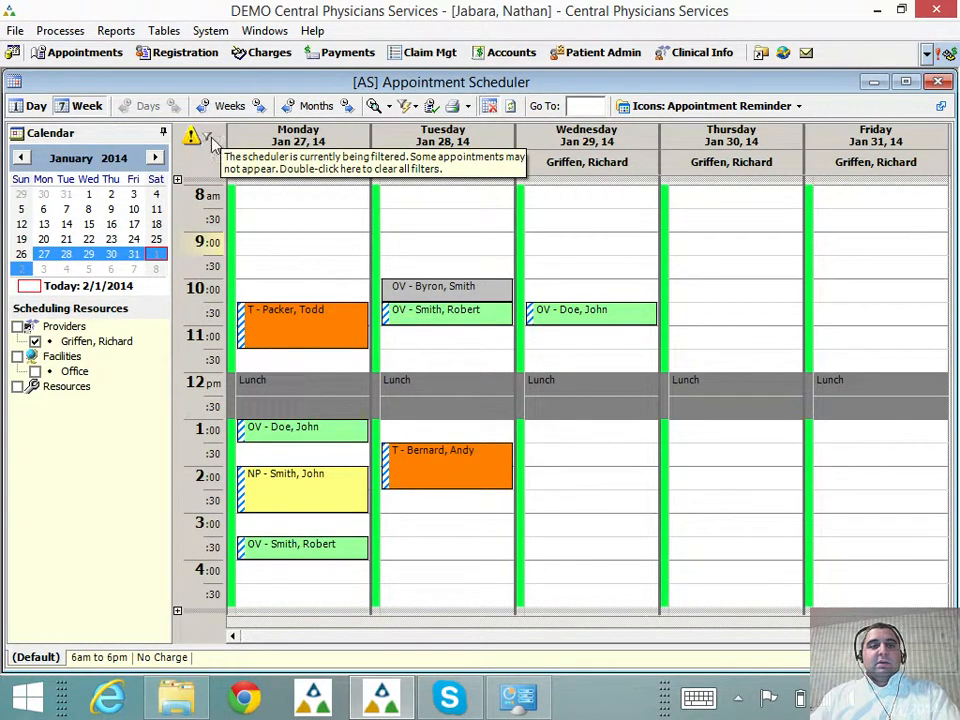
click(415, 106)
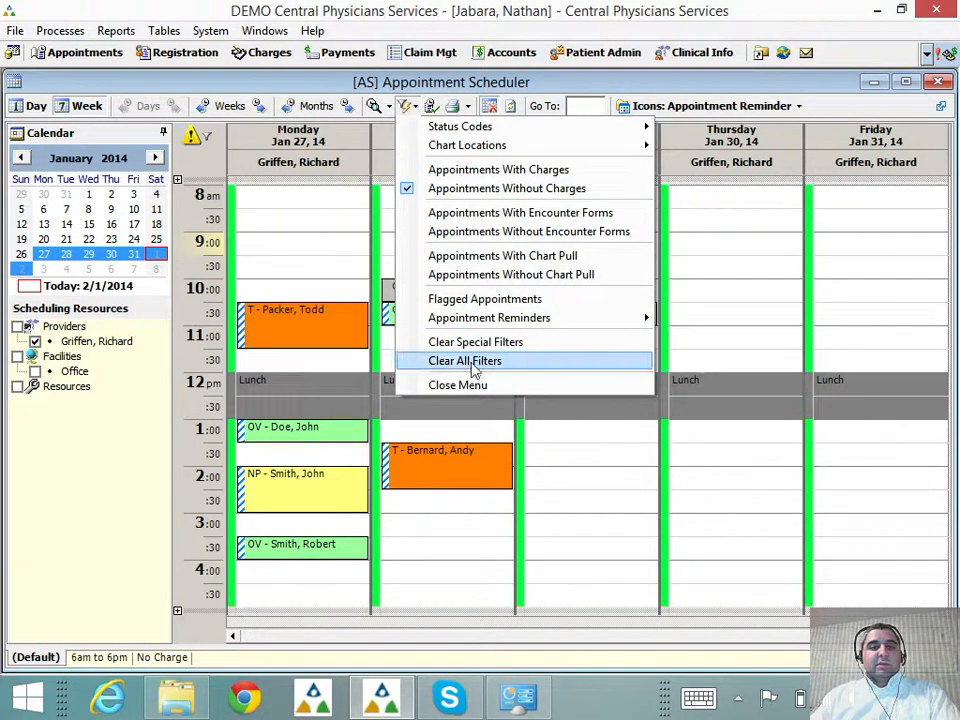
click(472, 362)
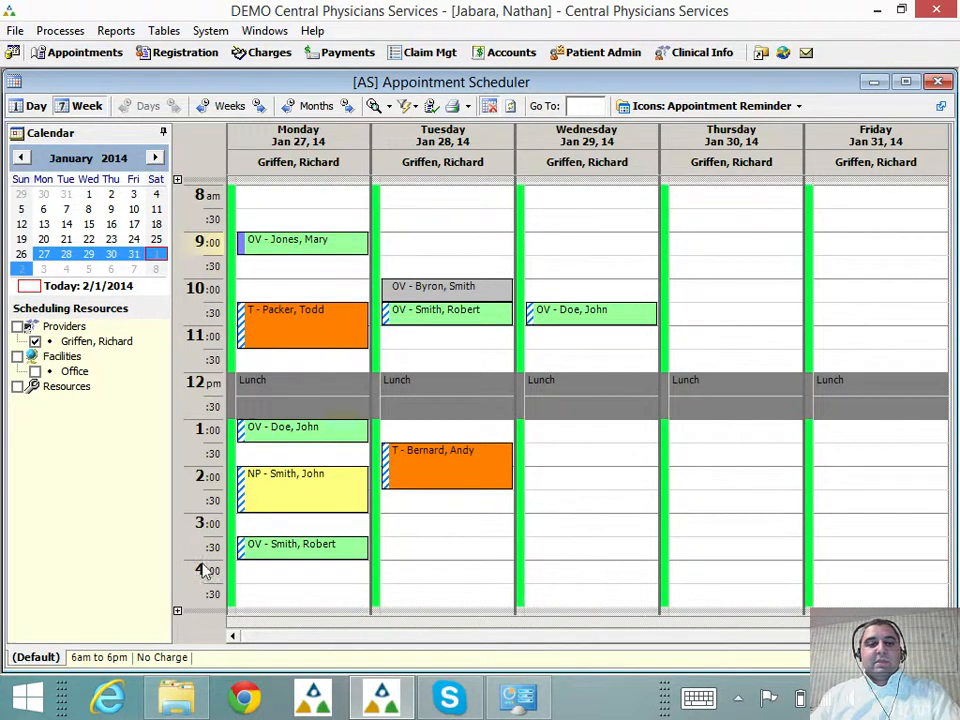
click(154, 660)
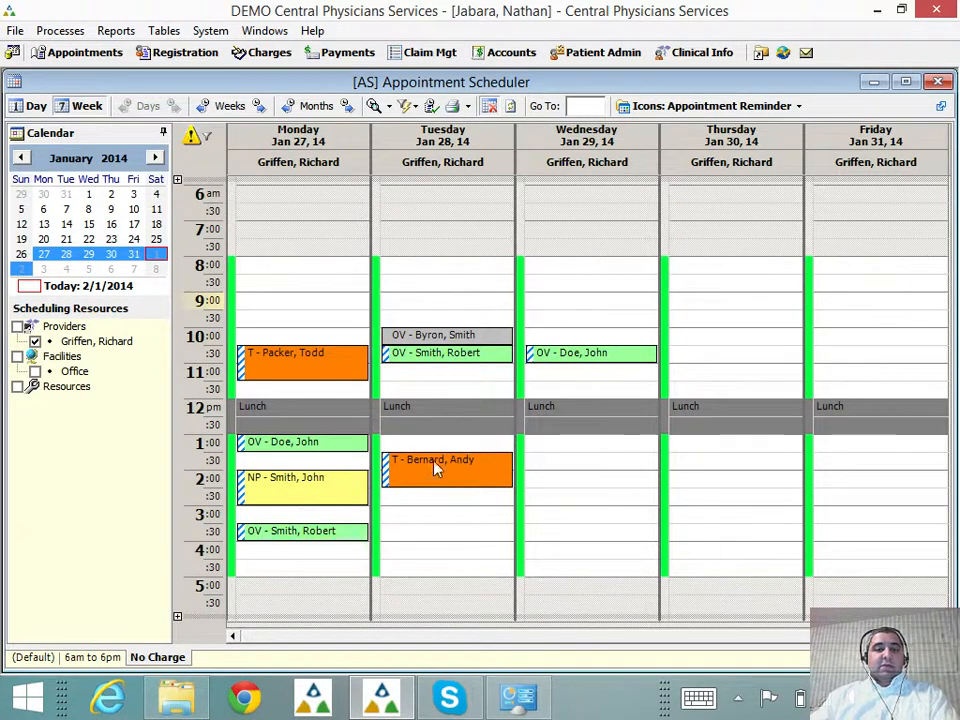
right_click(326, 492)
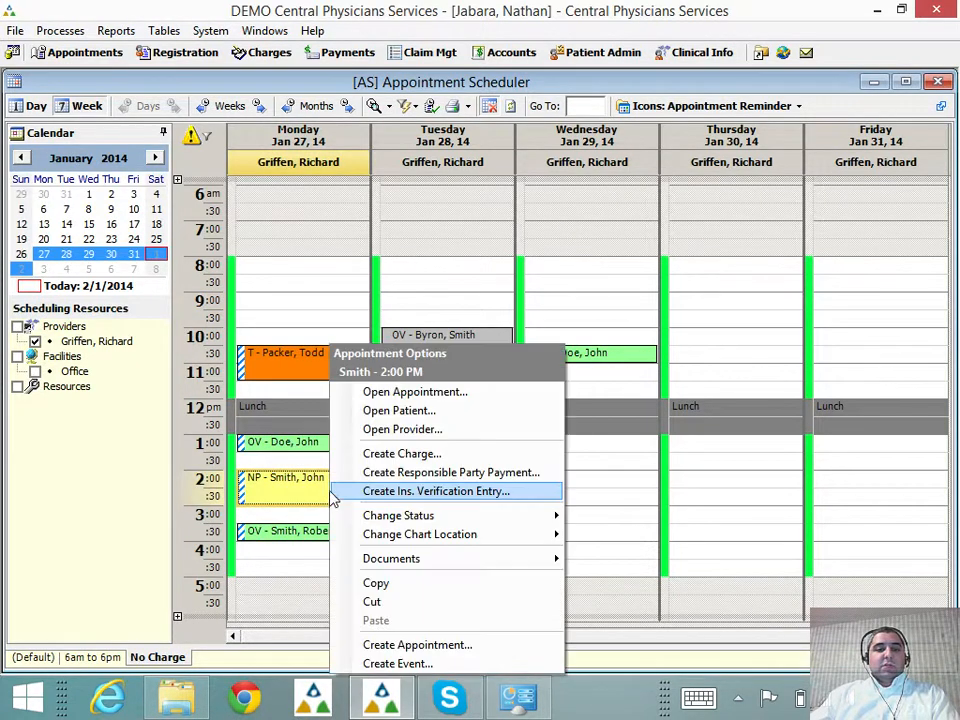
click(405, 494)
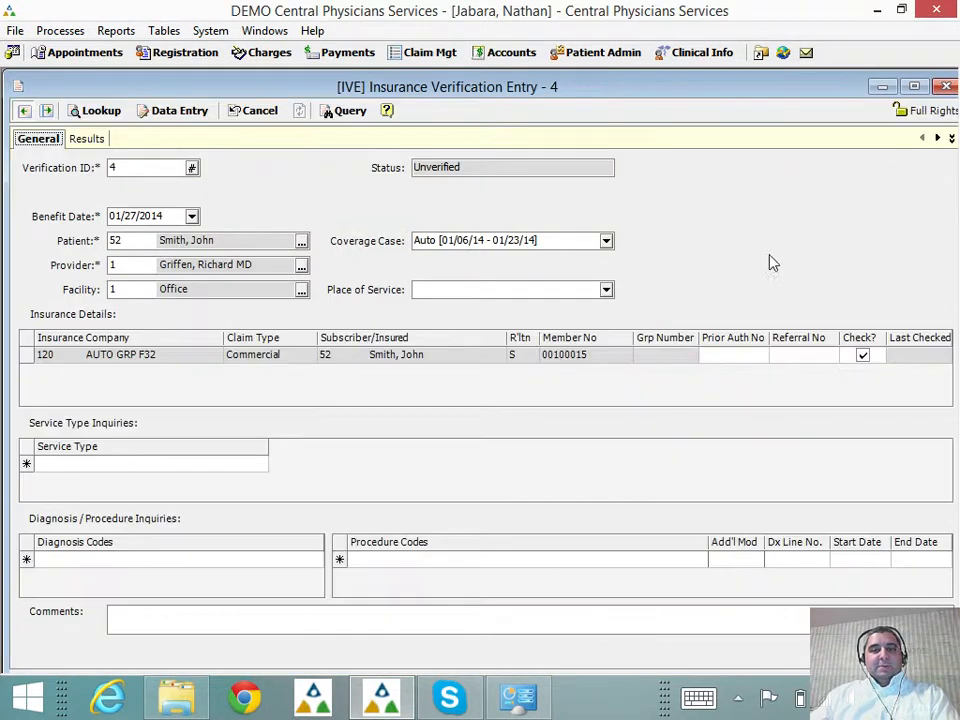
click(945, 86)
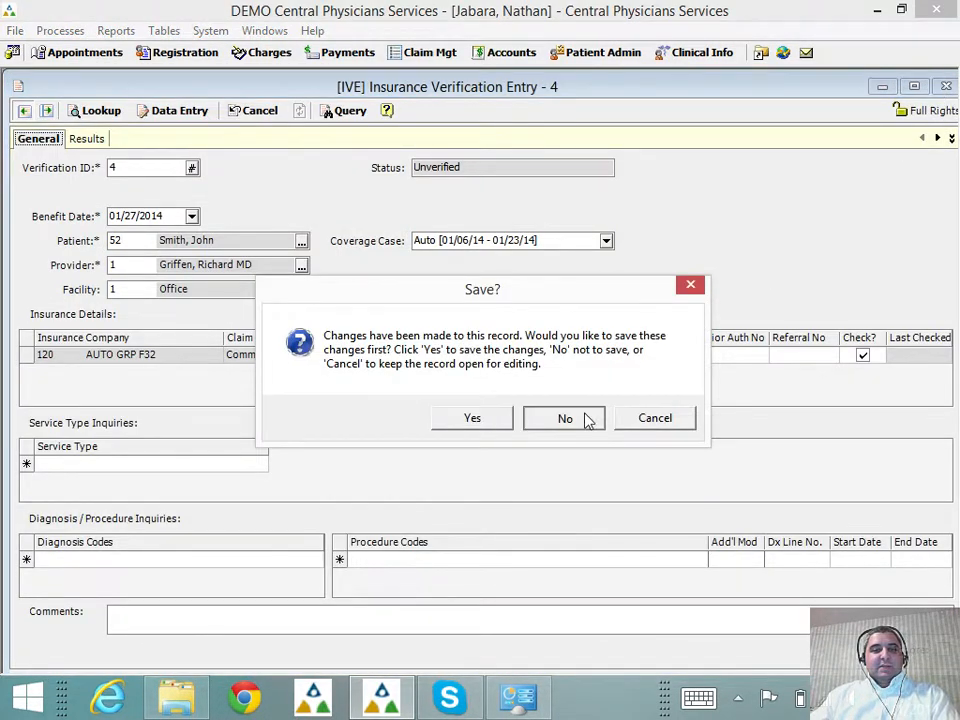
click(587, 418)
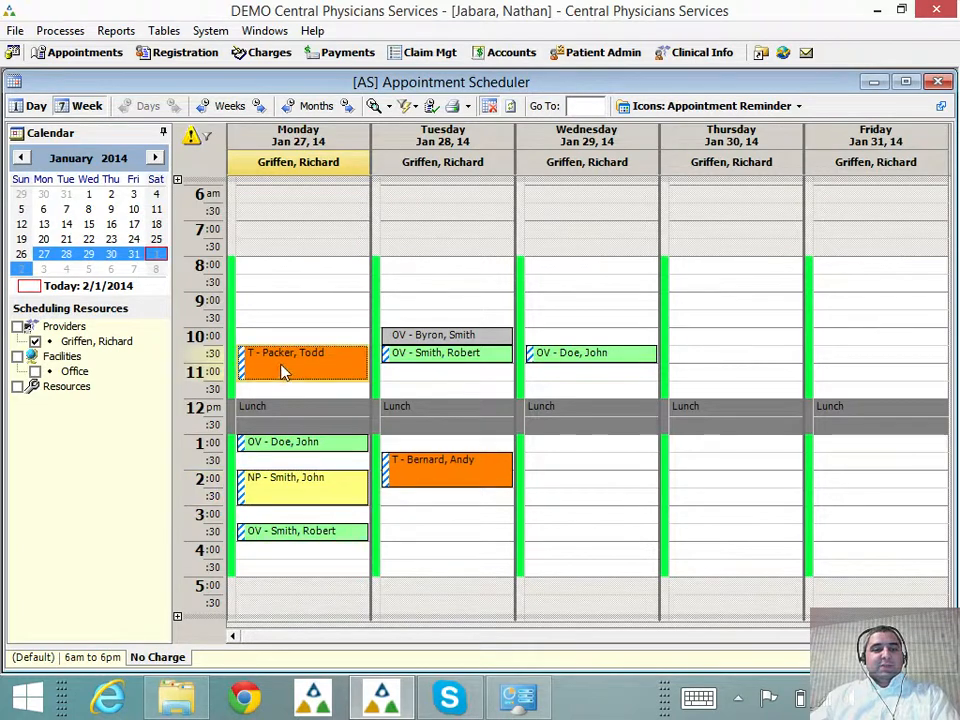
Step: Start an insurance verification entry from Monday's 10:30 AM appointment and discard it without saving
right_click(281, 350)
click(370, 491)
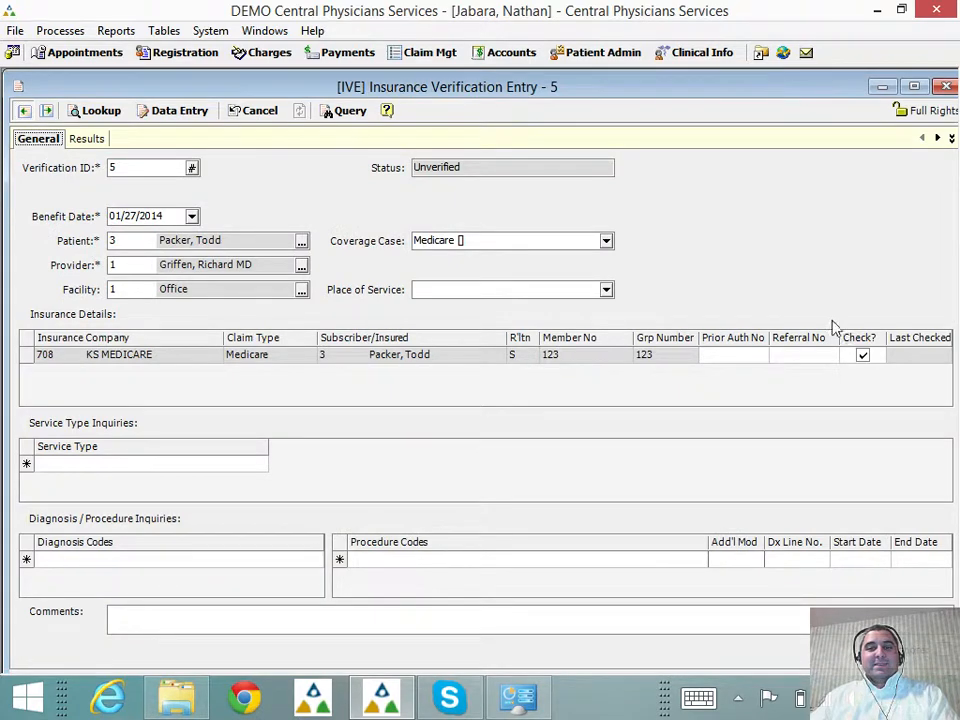
click(946, 86)
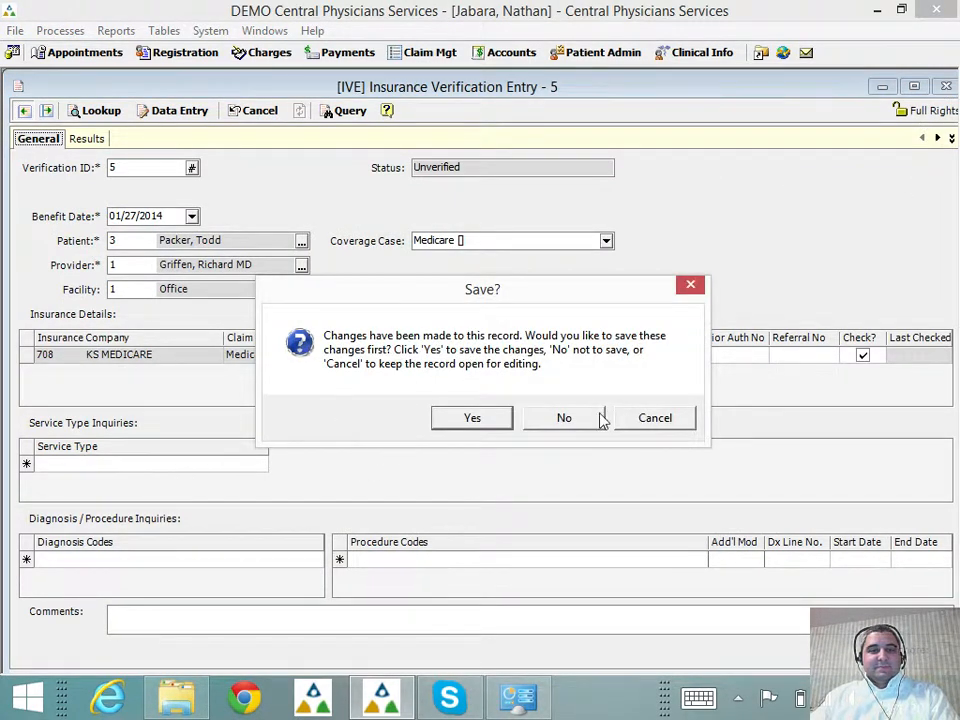
click(600, 420)
Step: Create a charge from Monday's 10:30 AM appointment and add diagnosis code 339.01, Episodic cluster headache
right_click(347, 381)
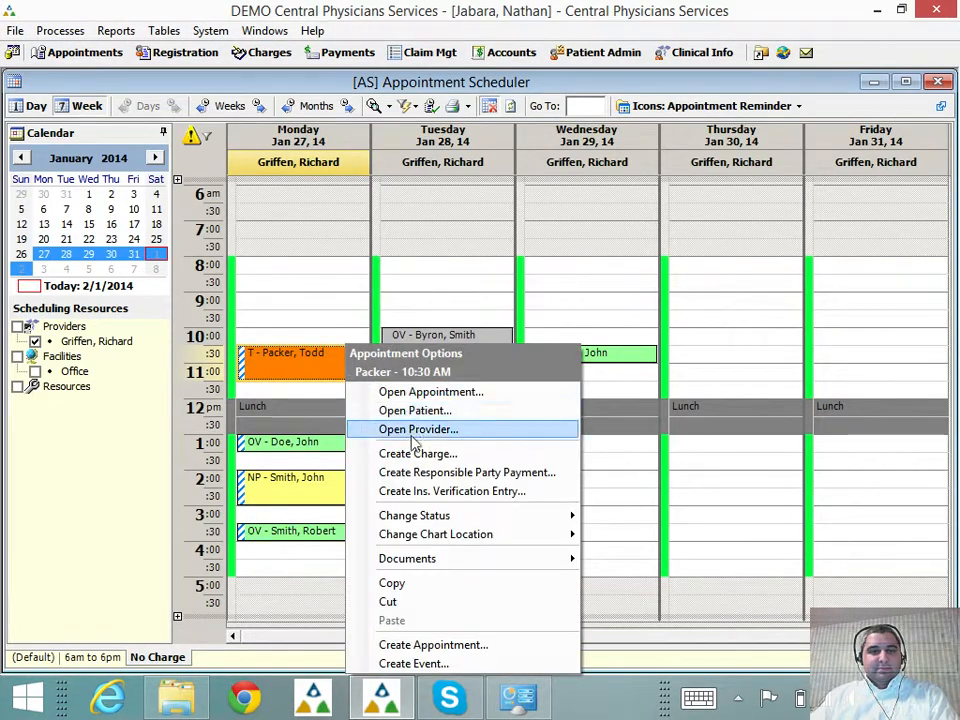
click(410, 453)
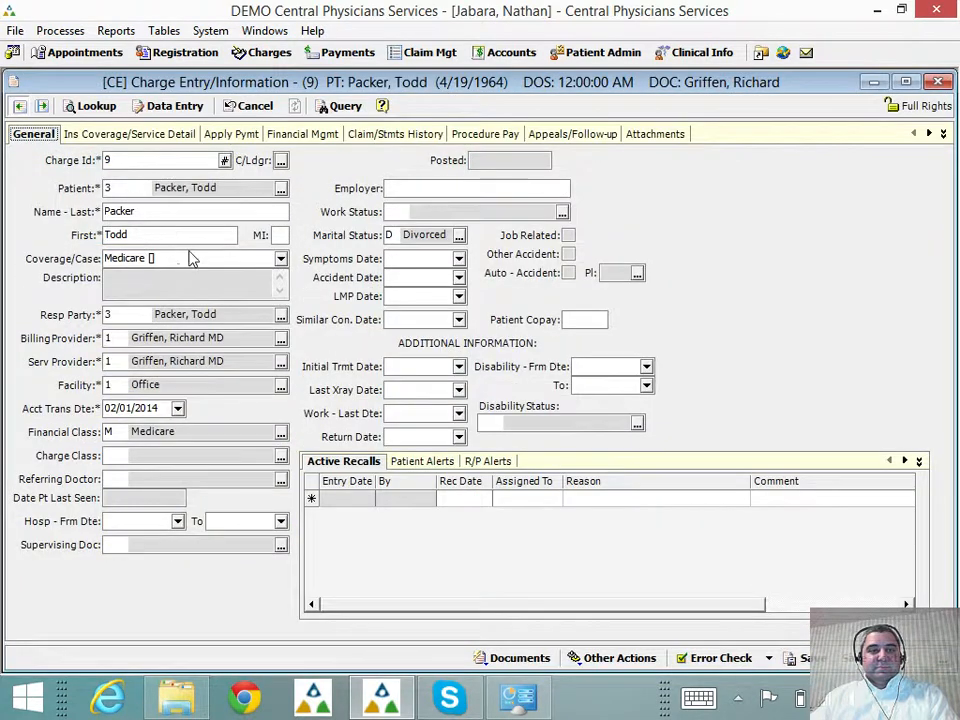
click(130, 134)
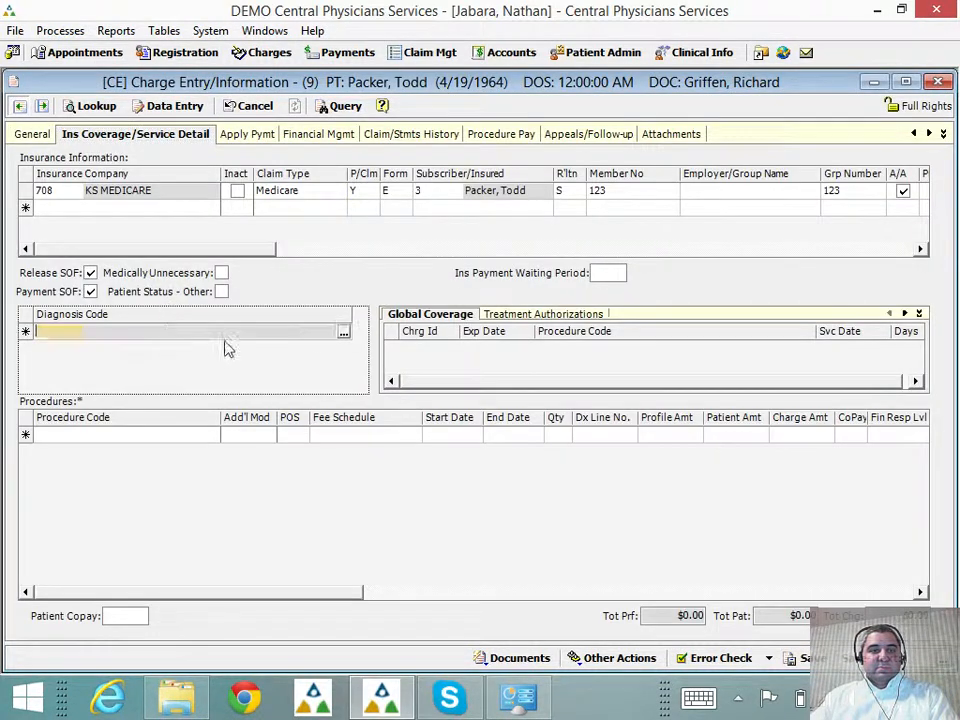
click(344, 332)
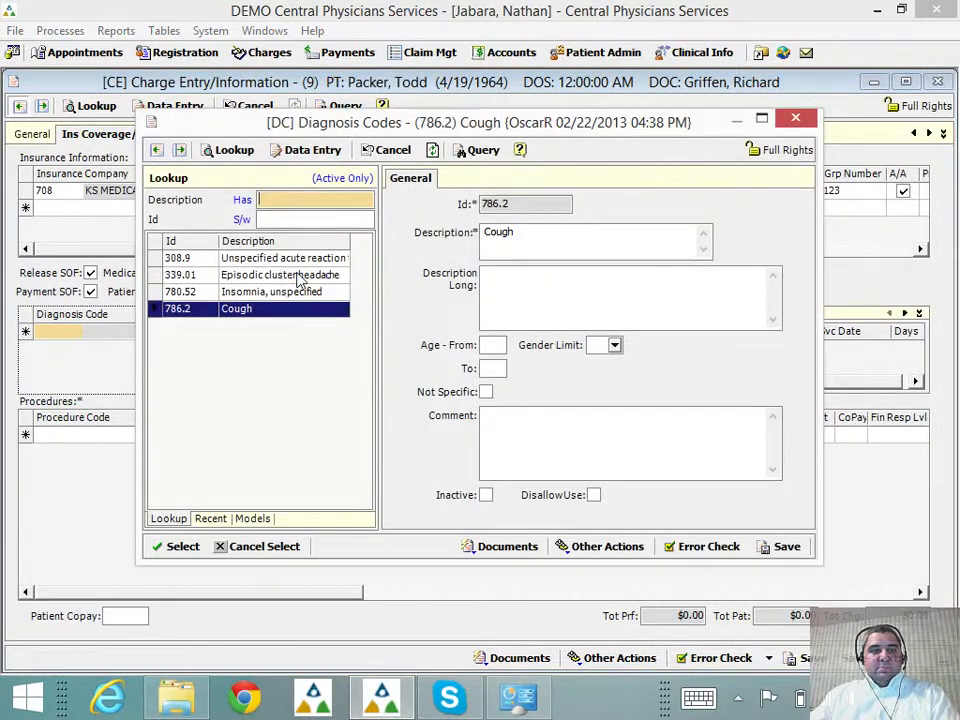
double_click(318, 273)
Step: Add procedure code 99213 to the charge's procedures
click(160, 436)
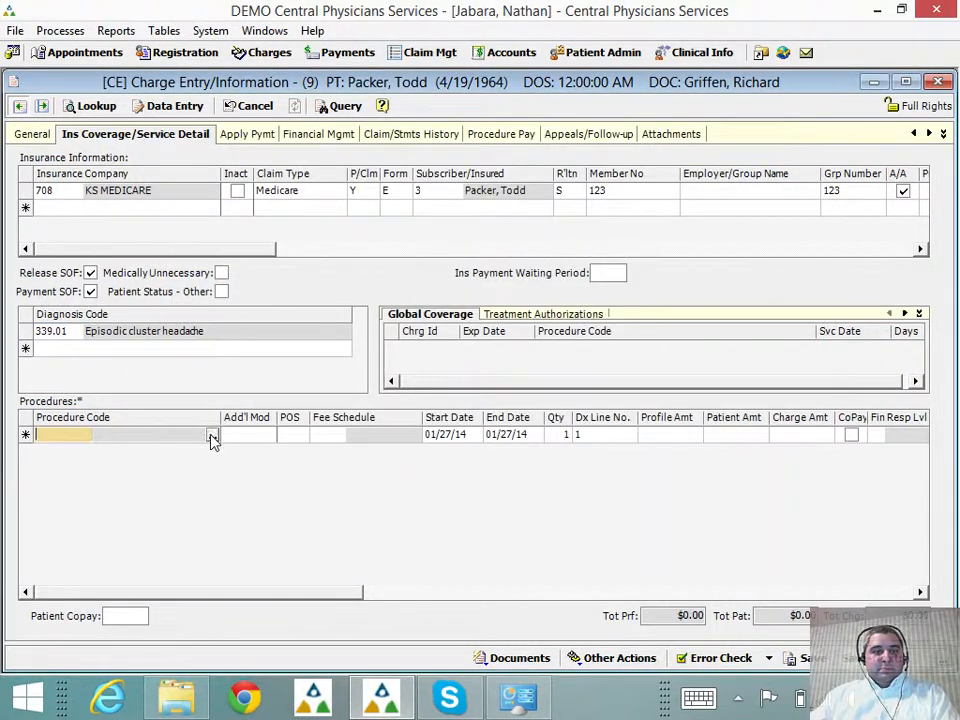
click(212, 435)
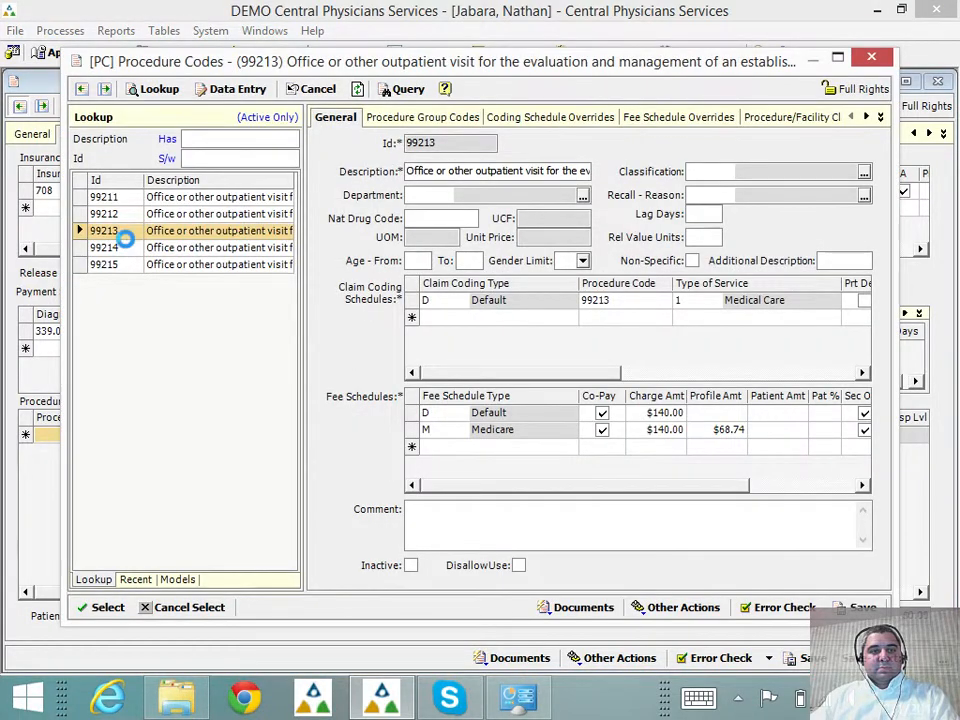
double_click(124, 233)
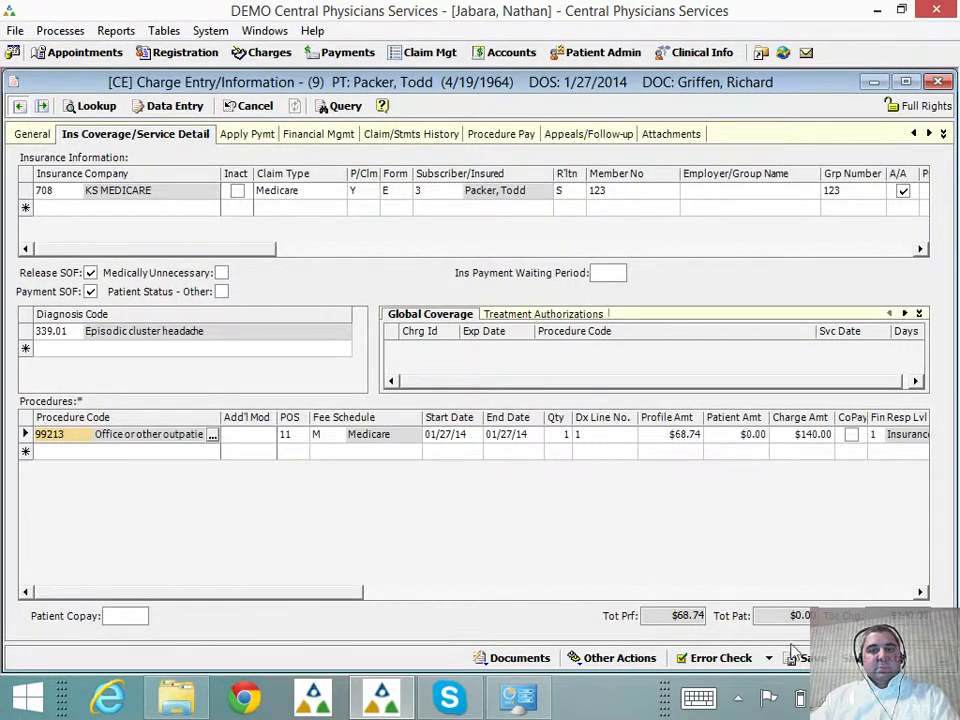
Step: Review the charge's general and service details, save the charge, and return to the appointment scheduler
click(33, 135)
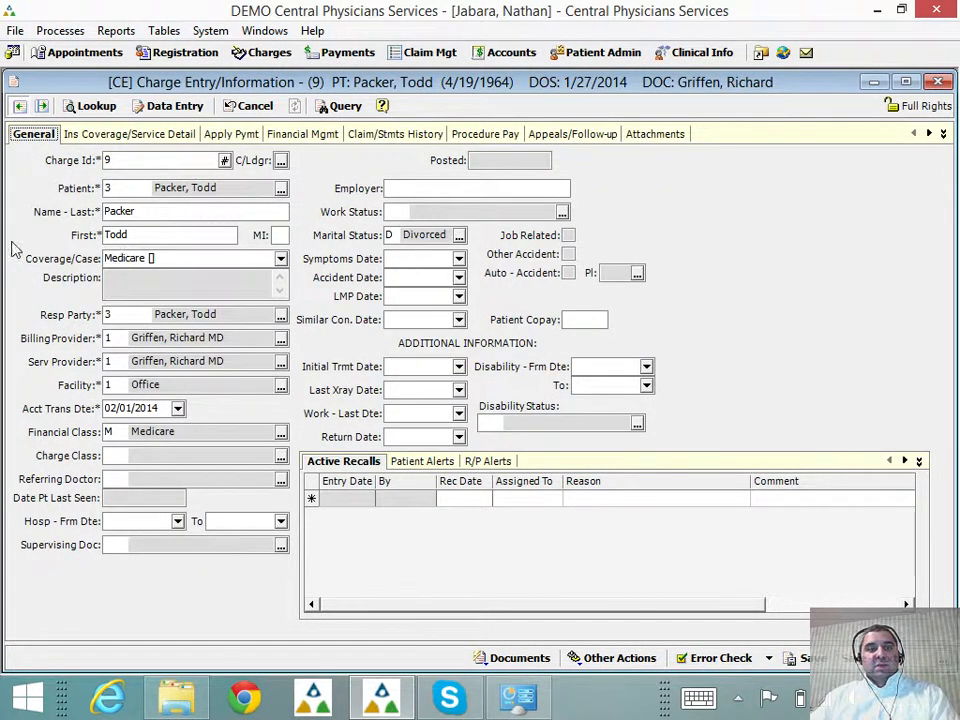
click(100, 137)
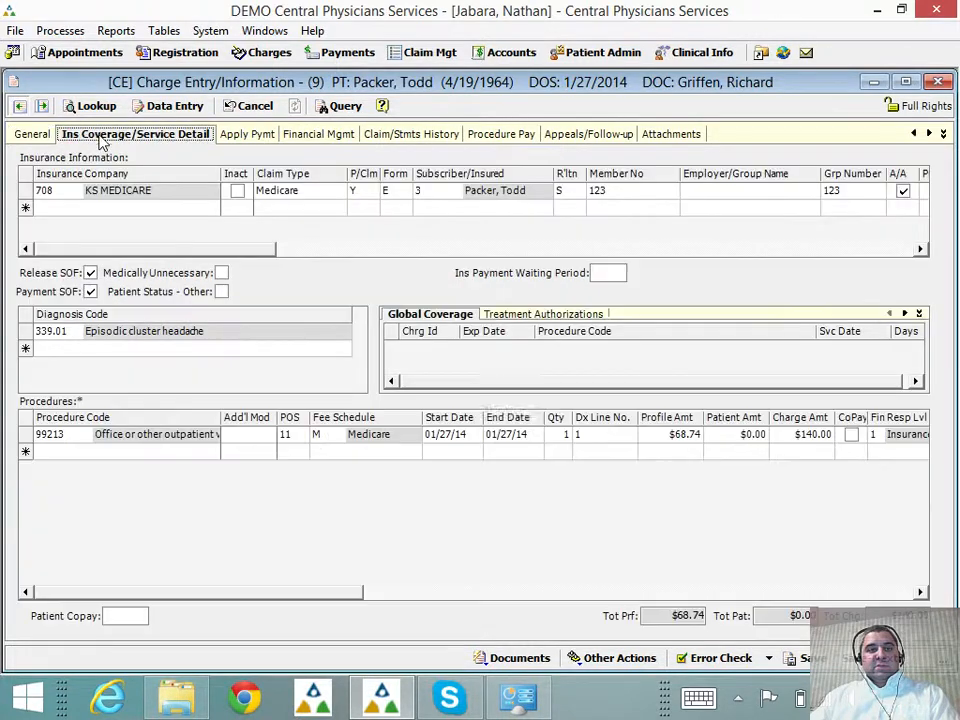
click(805, 660)
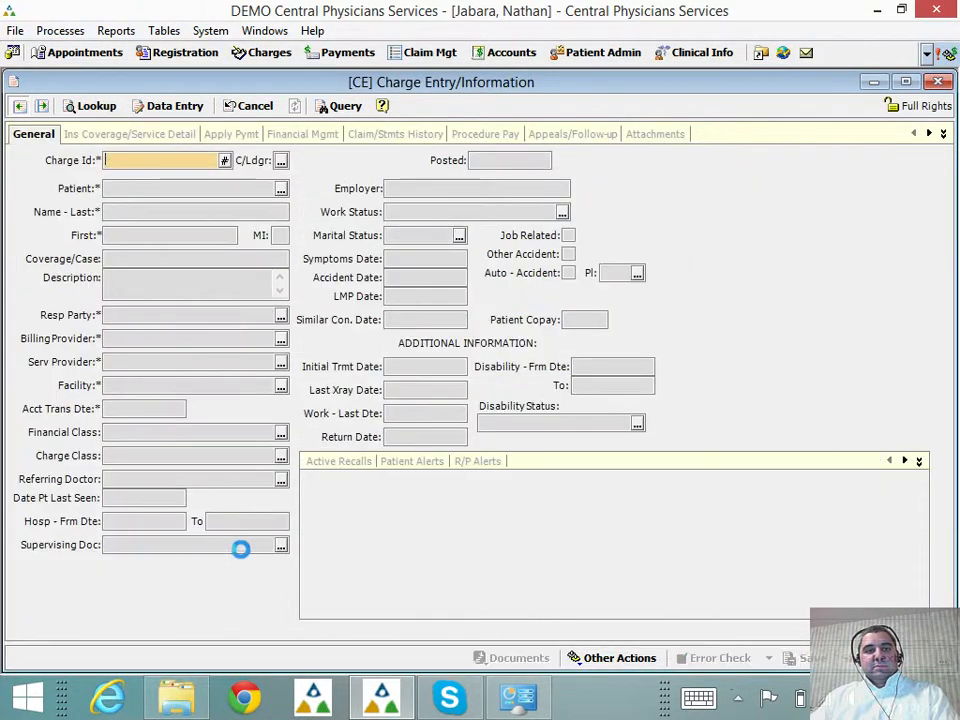
click(937, 83)
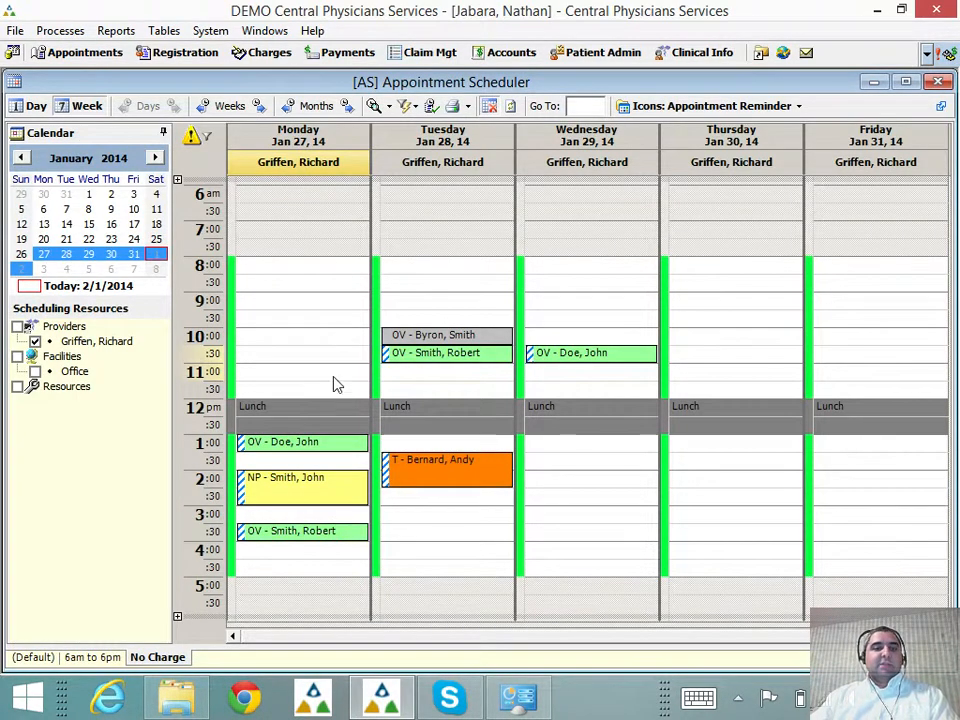
Step: Change the status of Monday's 2:00 PM, 1:00 PM and 3:30 PM appointments to Checked-Out
right_click(332, 501)
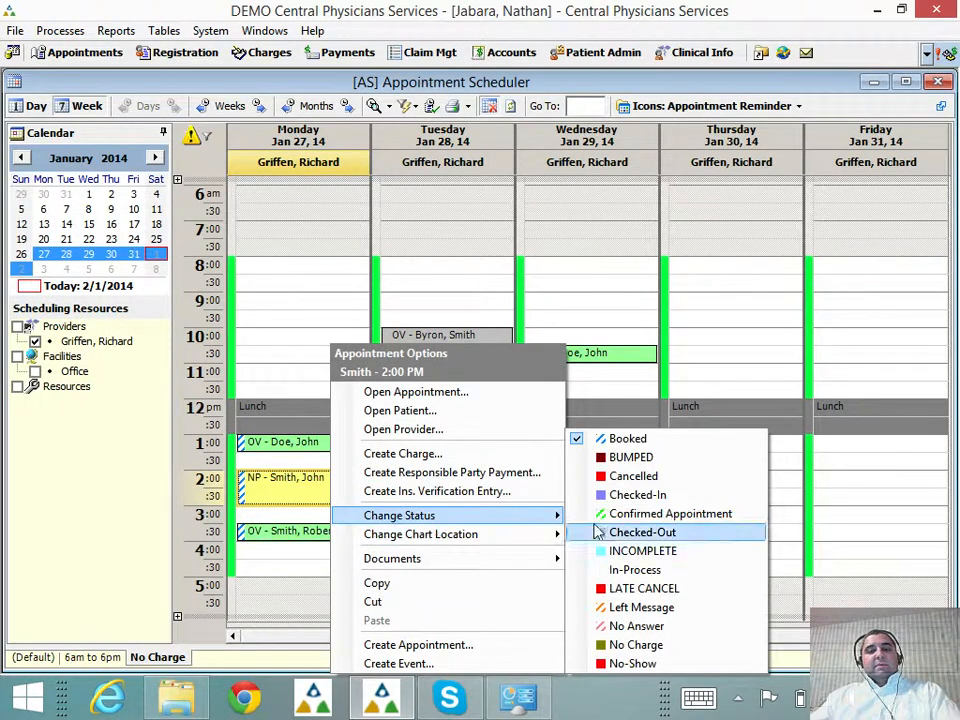
click(630, 532)
right_click(325, 442)
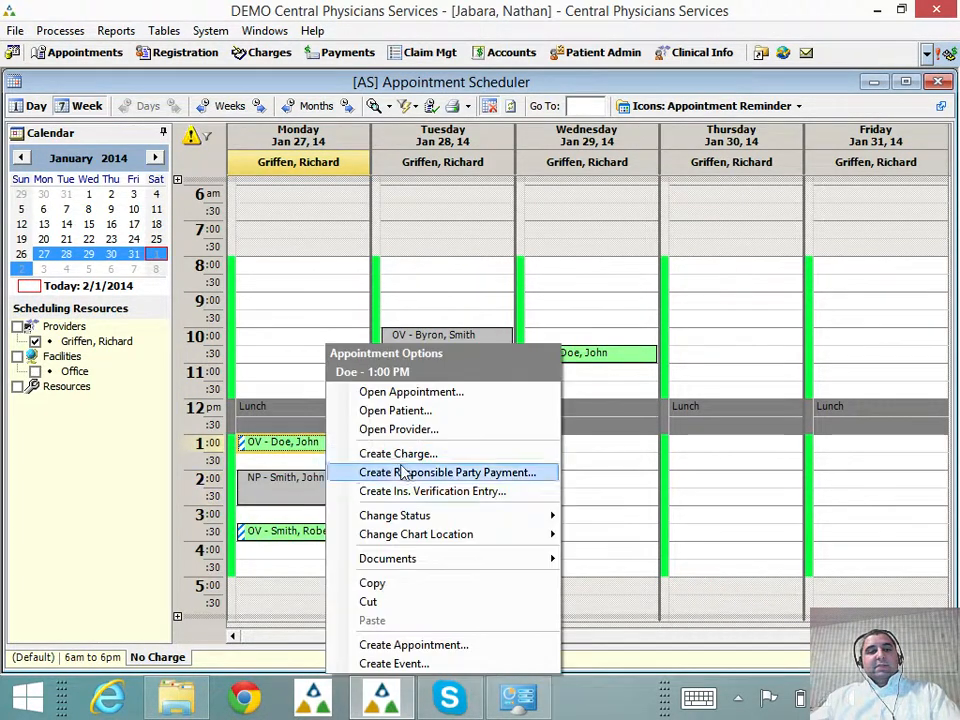
mouse_move(440, 515)
click(625, 532)
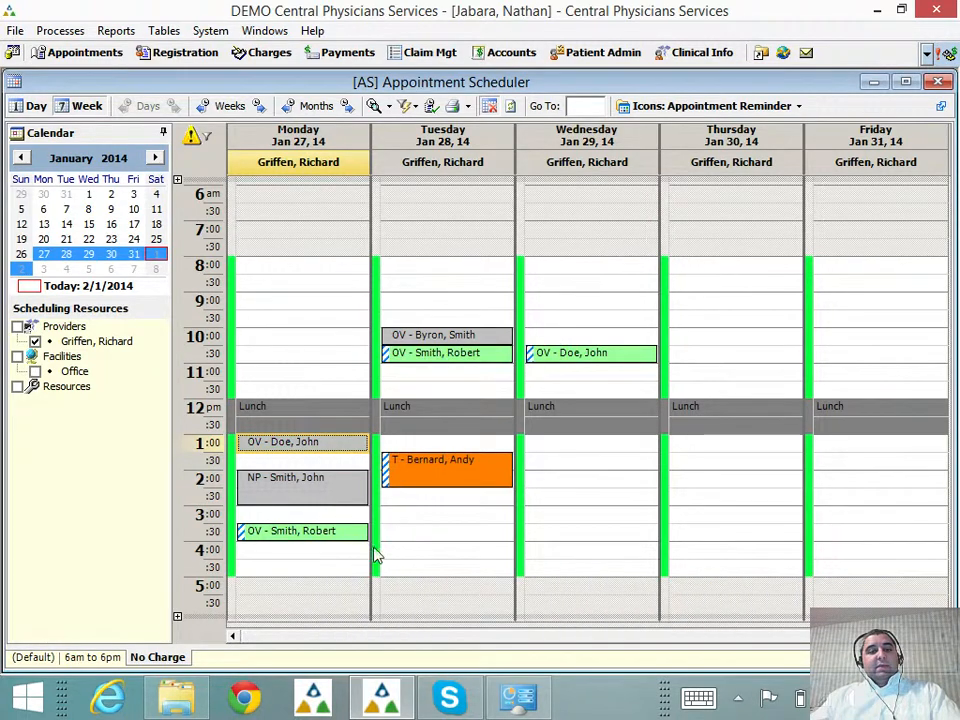
right_click(333, 536)
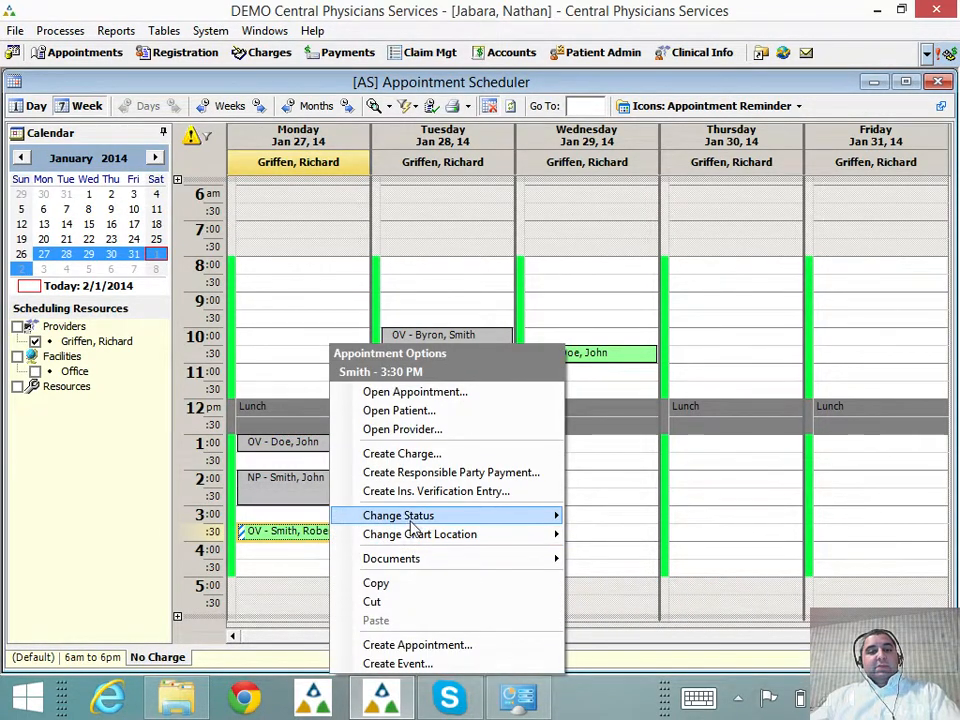
mouse_move(418, 515)
click(590, 537)
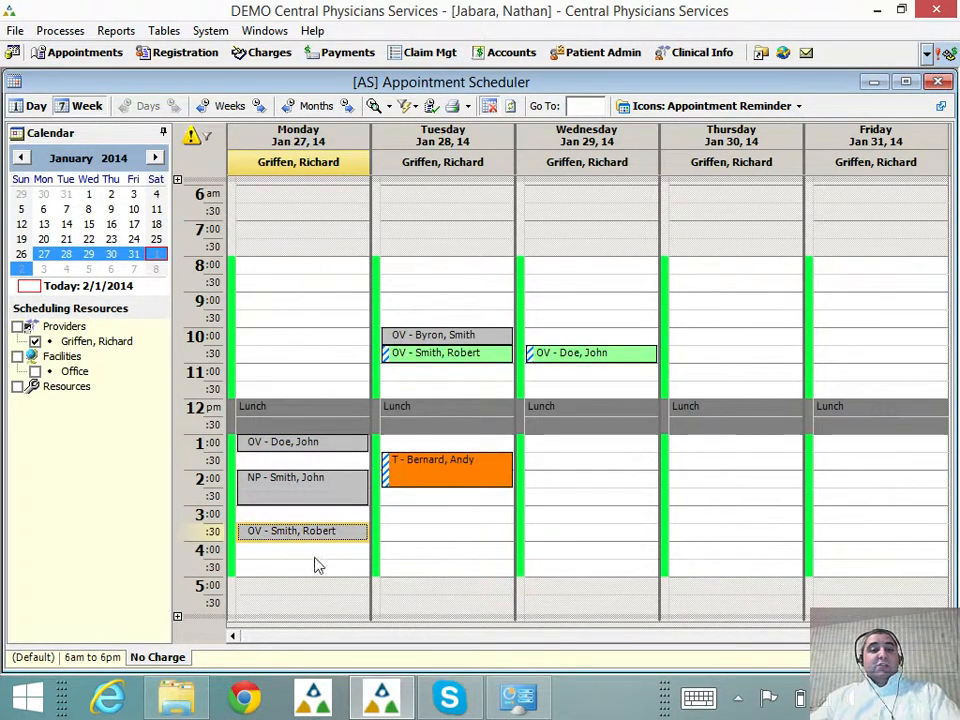
click(325, 500)
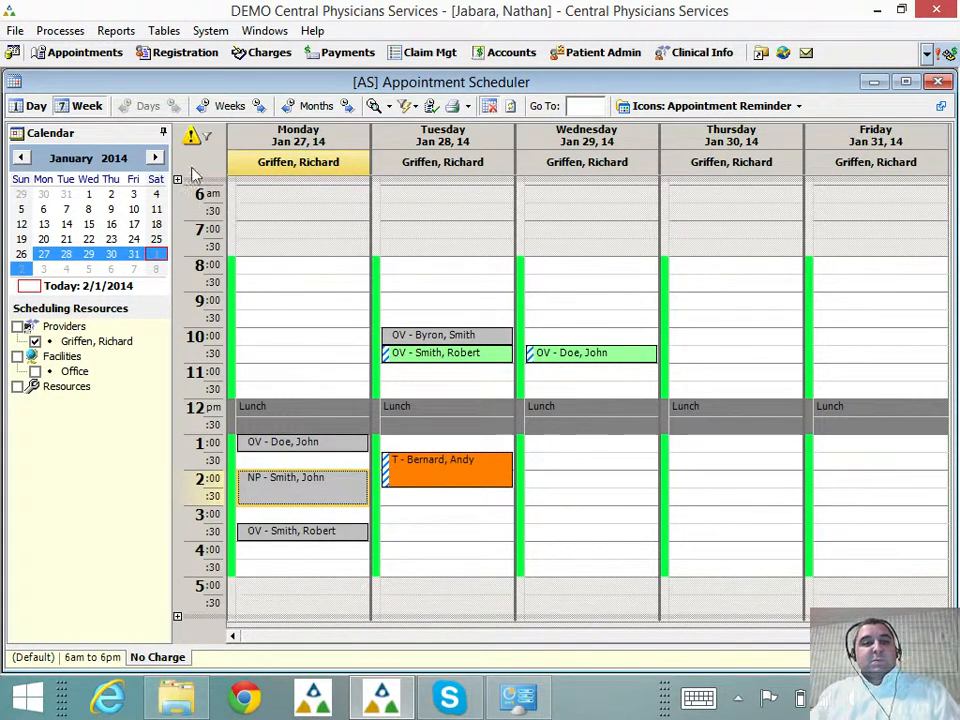
click(410, 106)
click(406, 107)
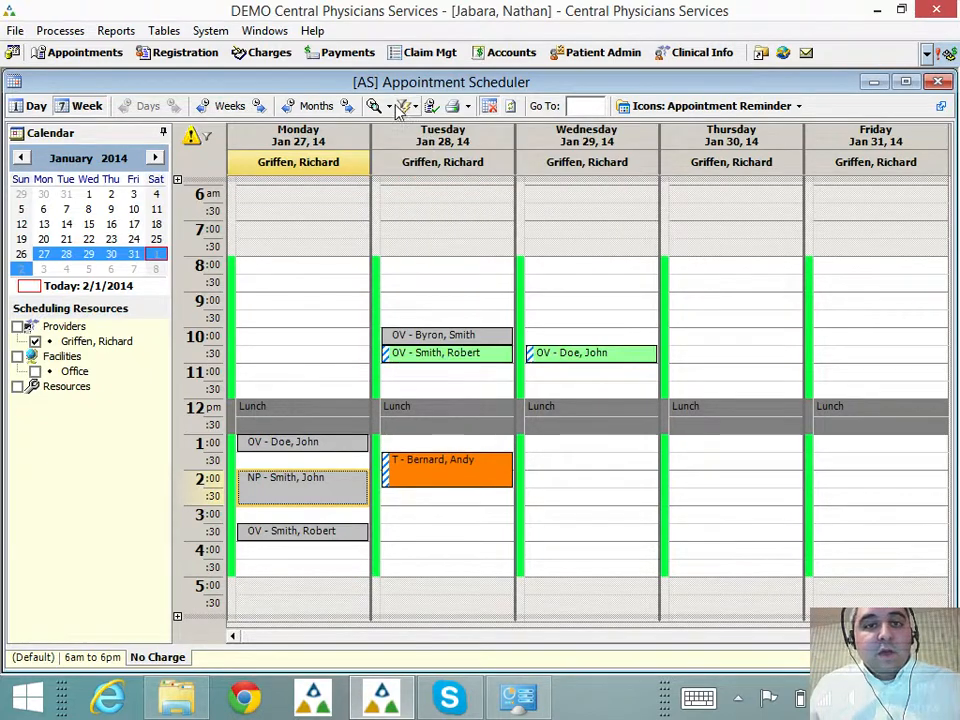
click(407, 108)
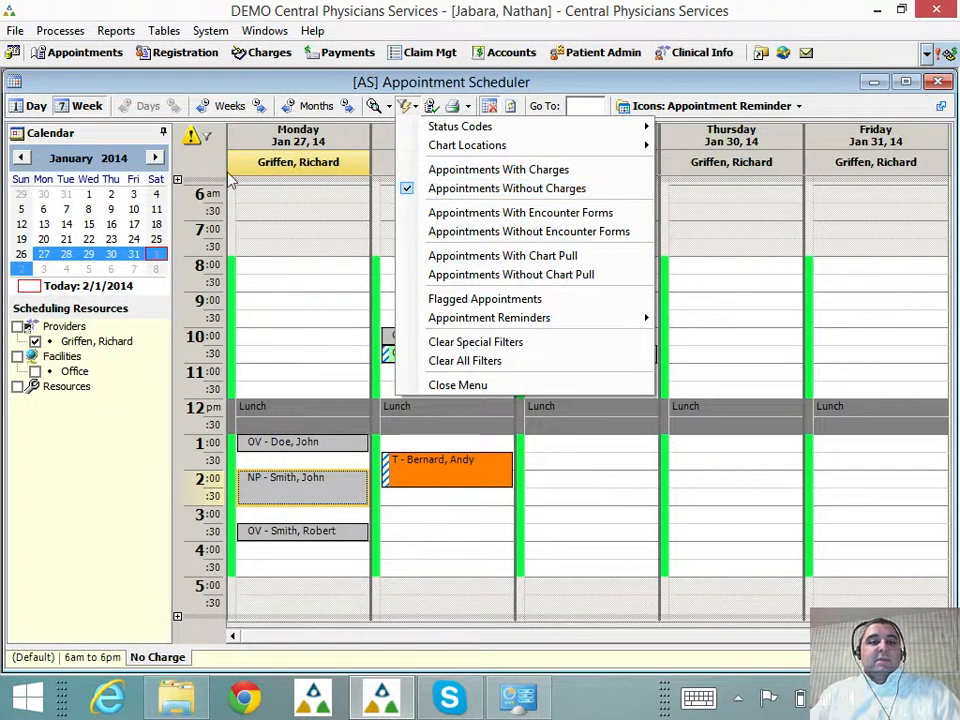
click(187, 165)
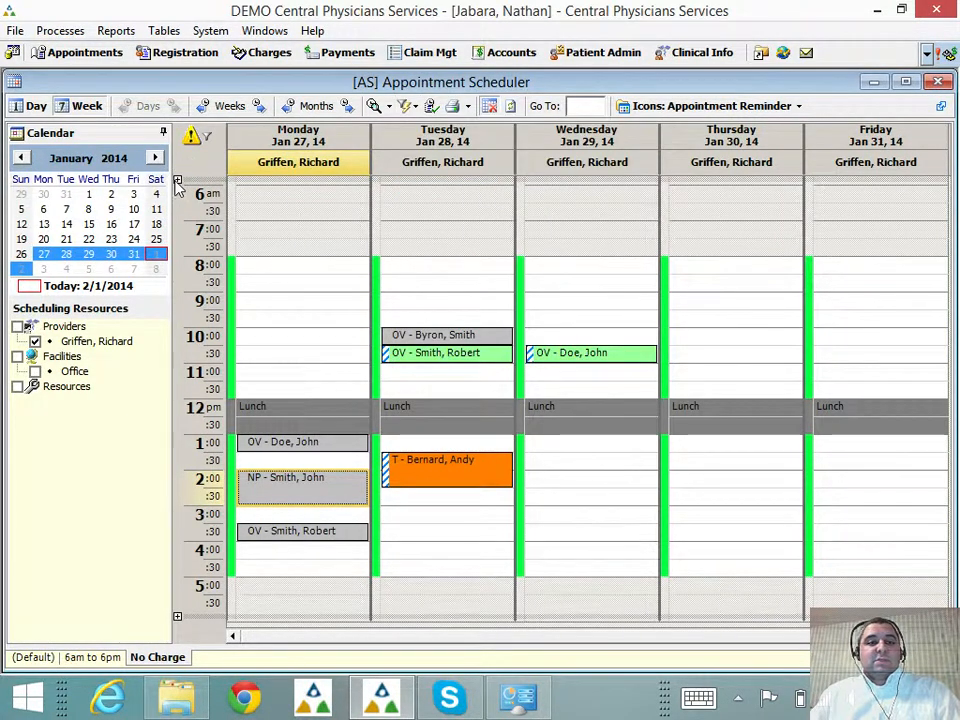